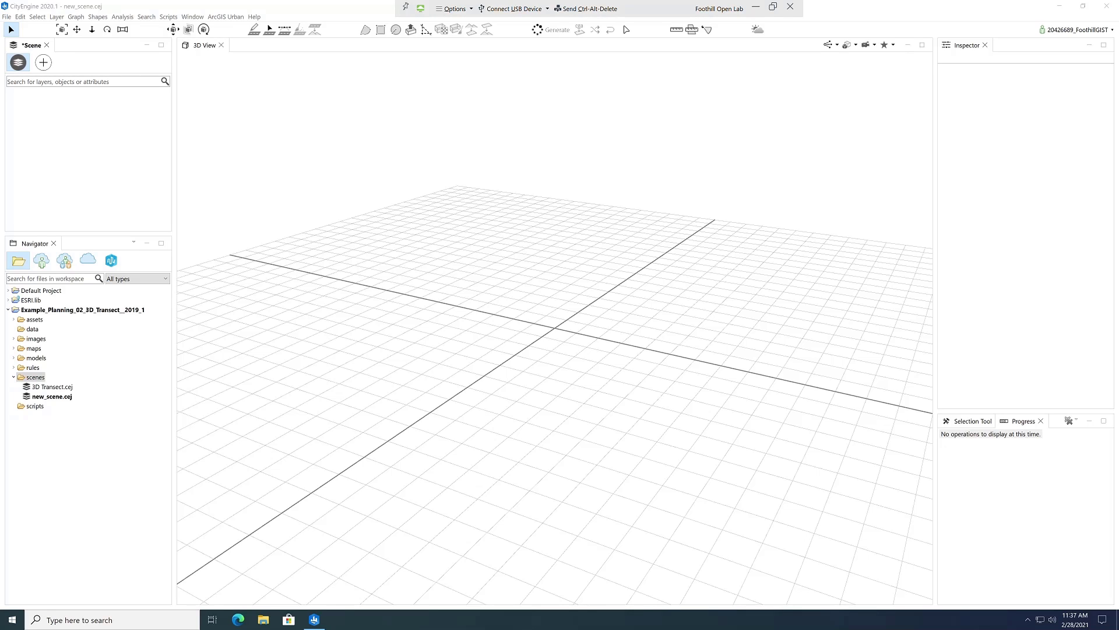
- Check the baseline CPU, memory and GPU performance in Task Manager, and minimize it when finished
right_click(387, 623)
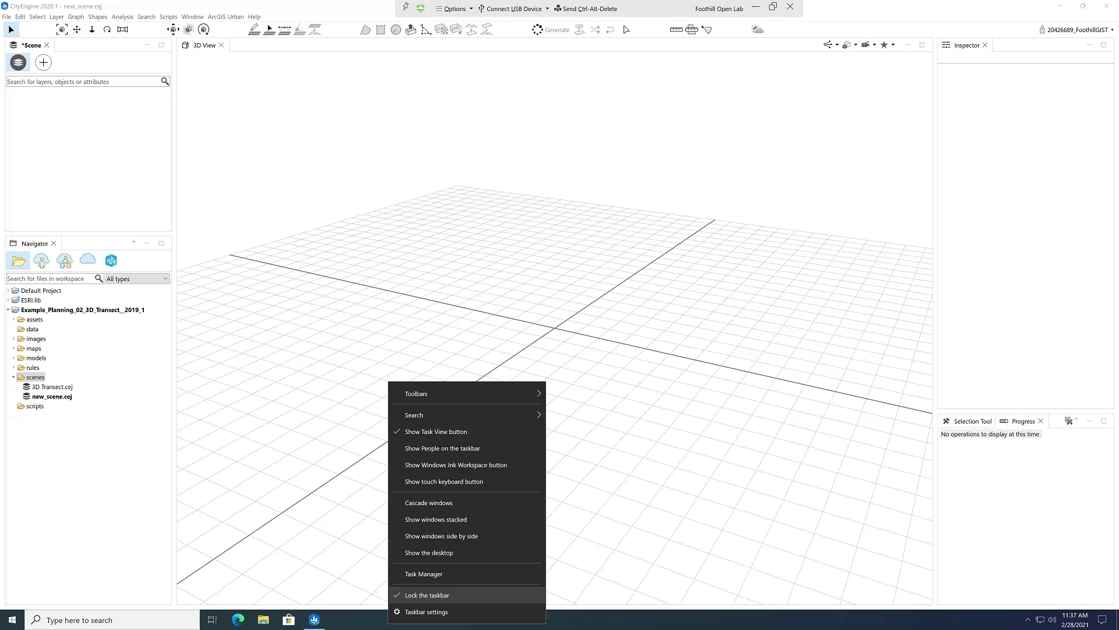
click(426, 574)
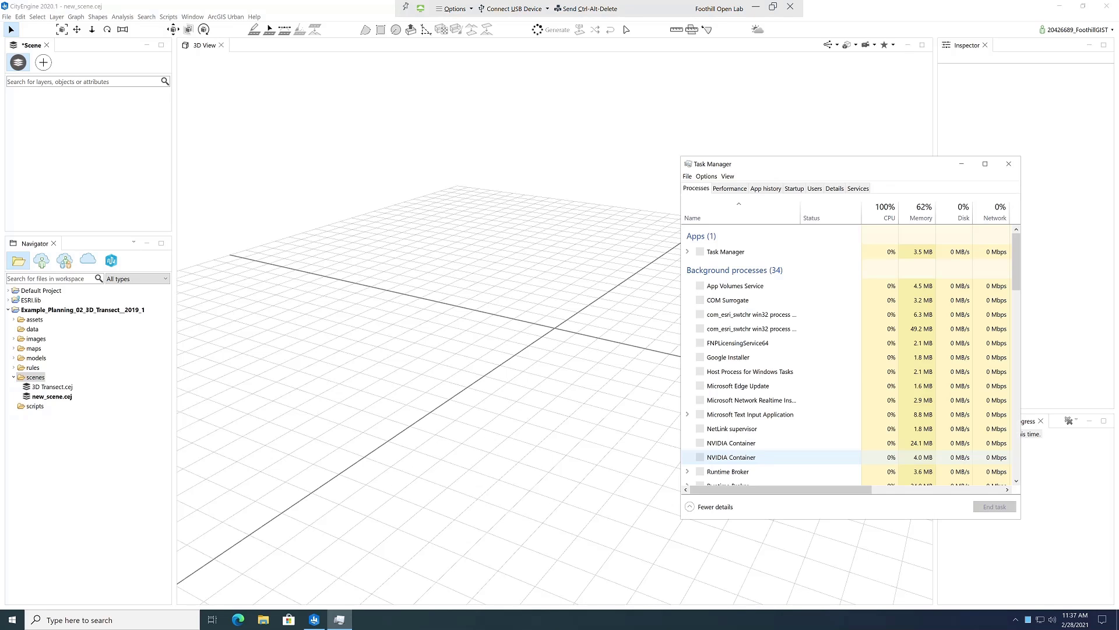
click(729, 188)
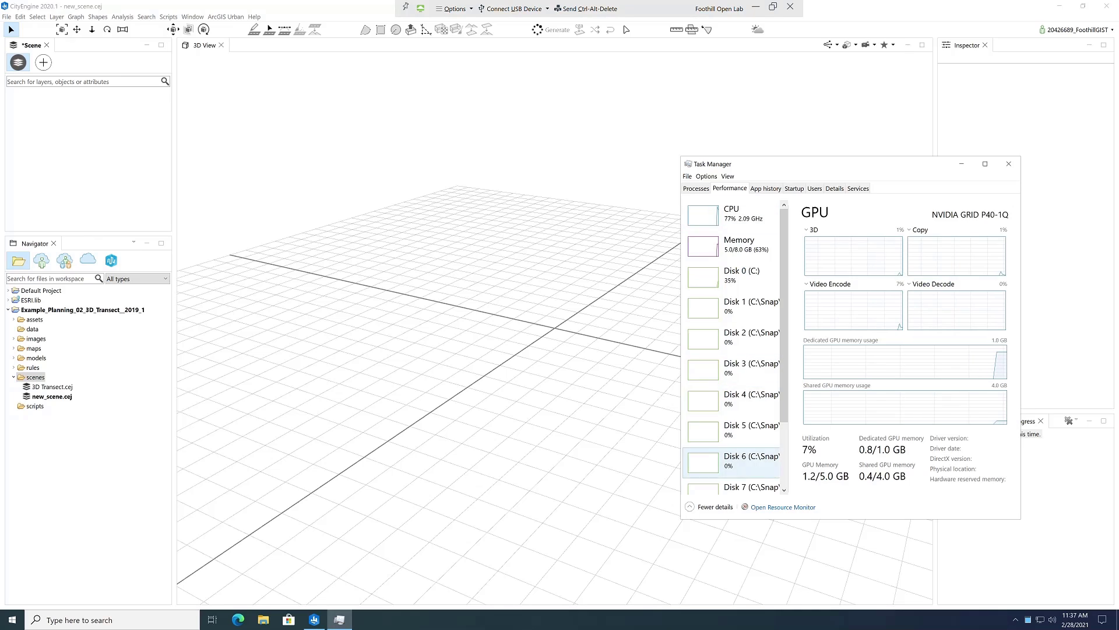
drag(815, 164, 810, 120)
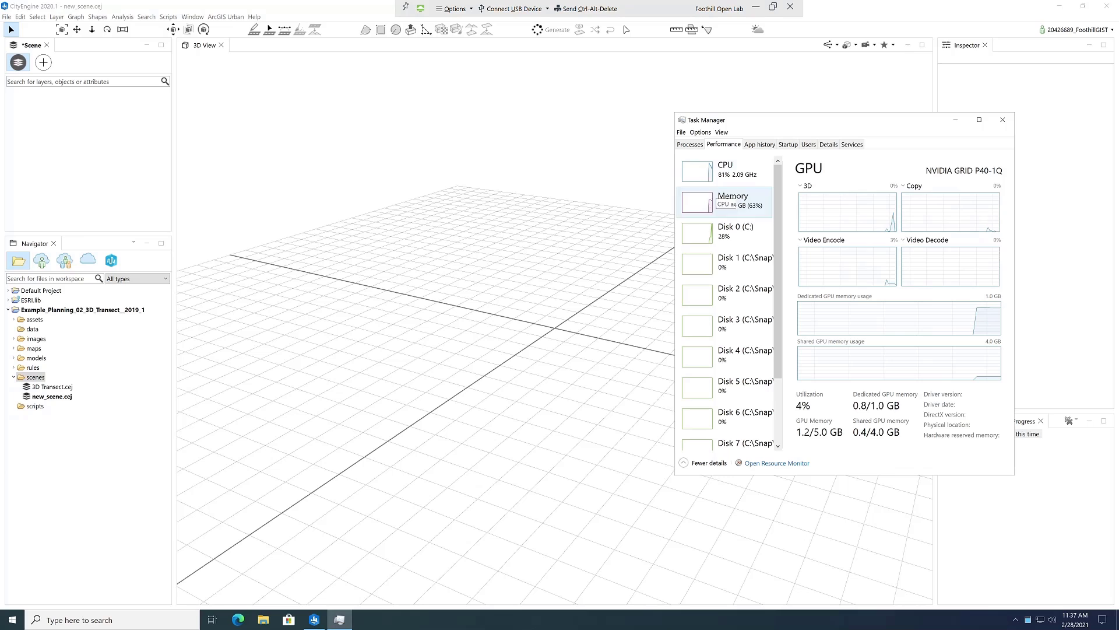
click(726, 169)
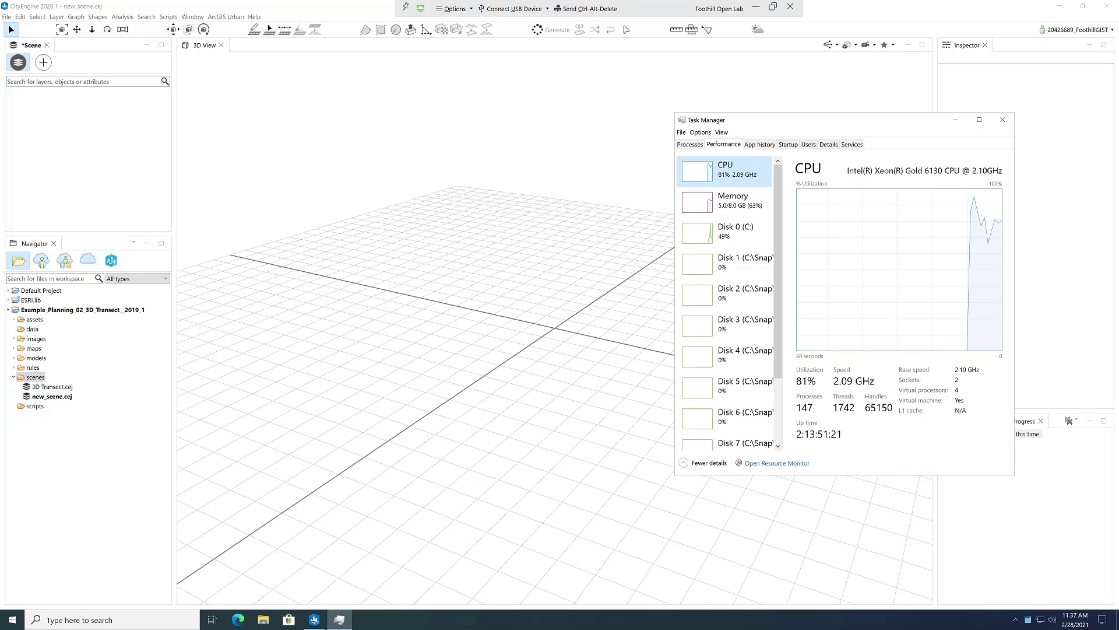
click(726, 201)
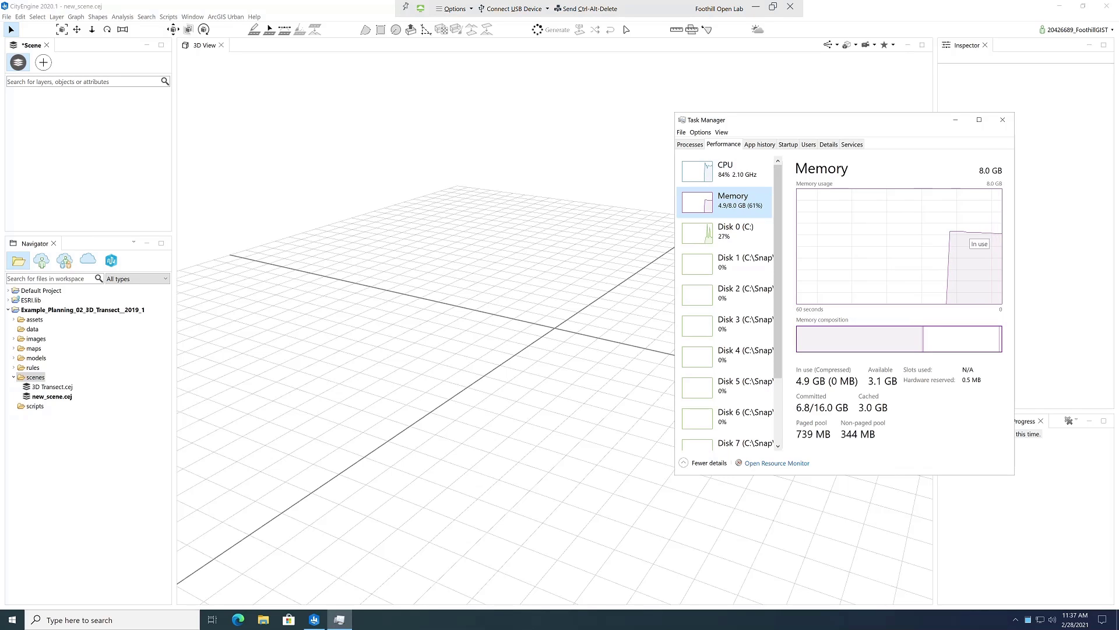
scroll(726, 330, down, 3)
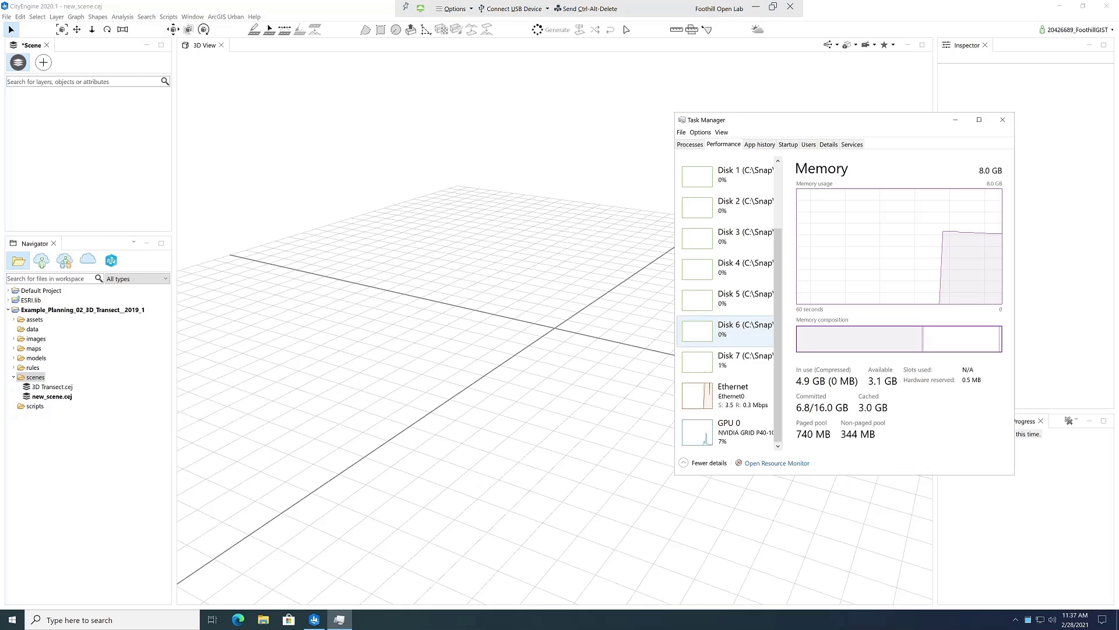
click(732, 431)
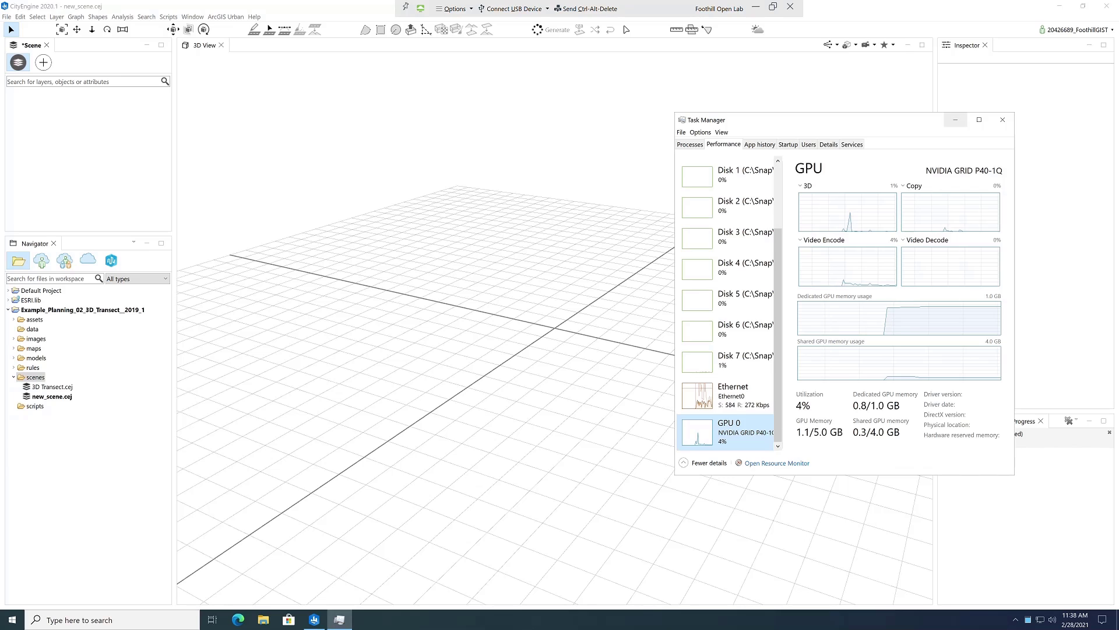
click(955, 119)
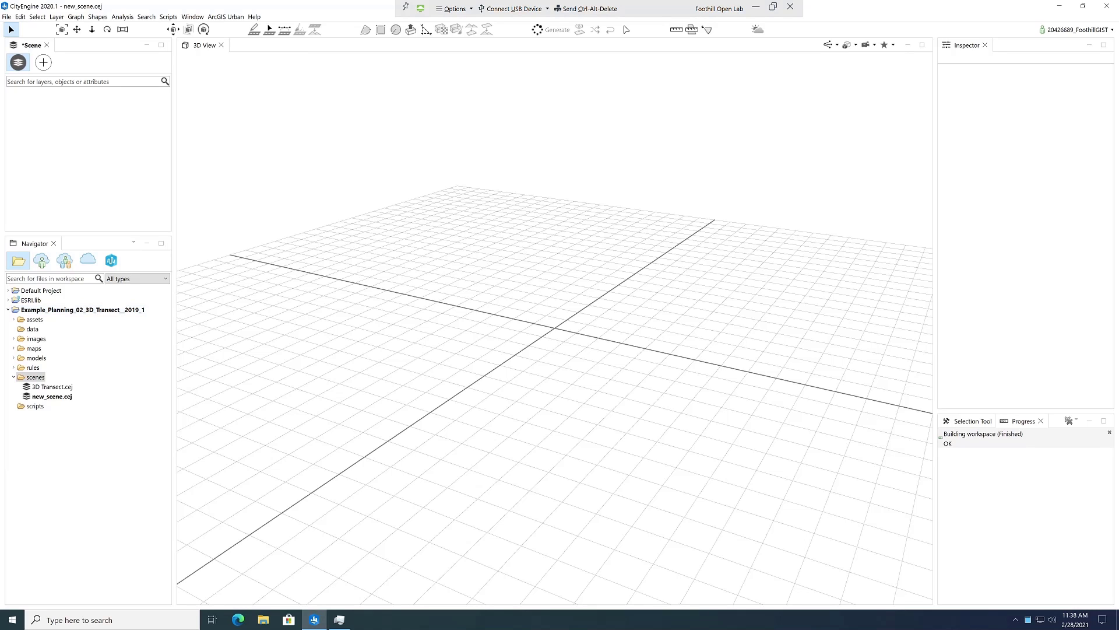
- Open the 3D Transect.cej scene without saving the current scene, and re-generate its saved models
double_click(51, 386)
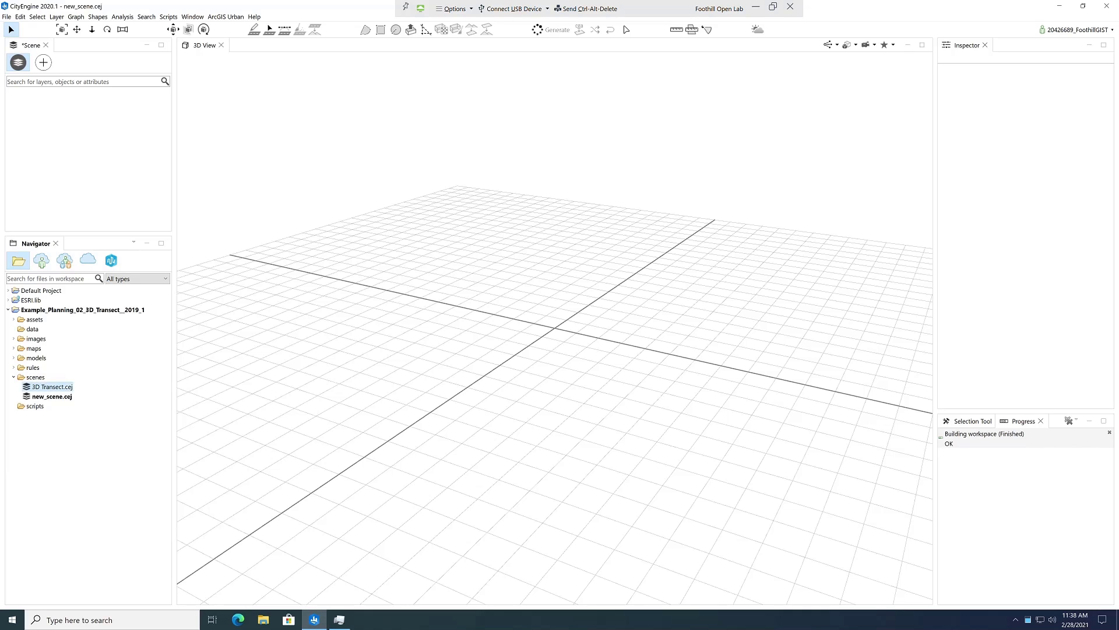
click(615, 315)
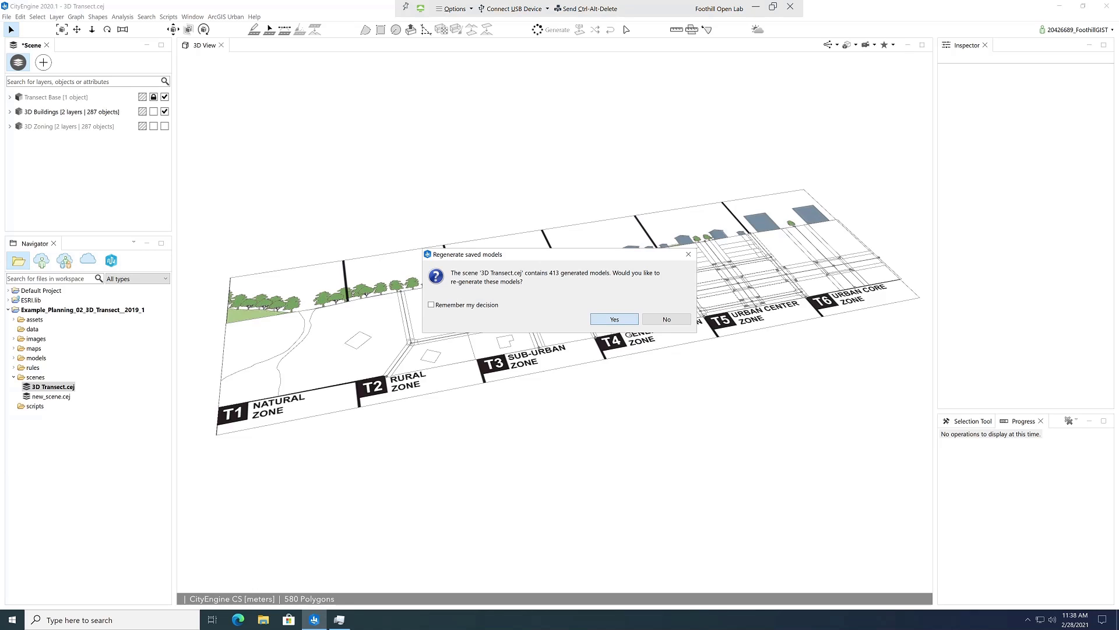
click(614, 319)
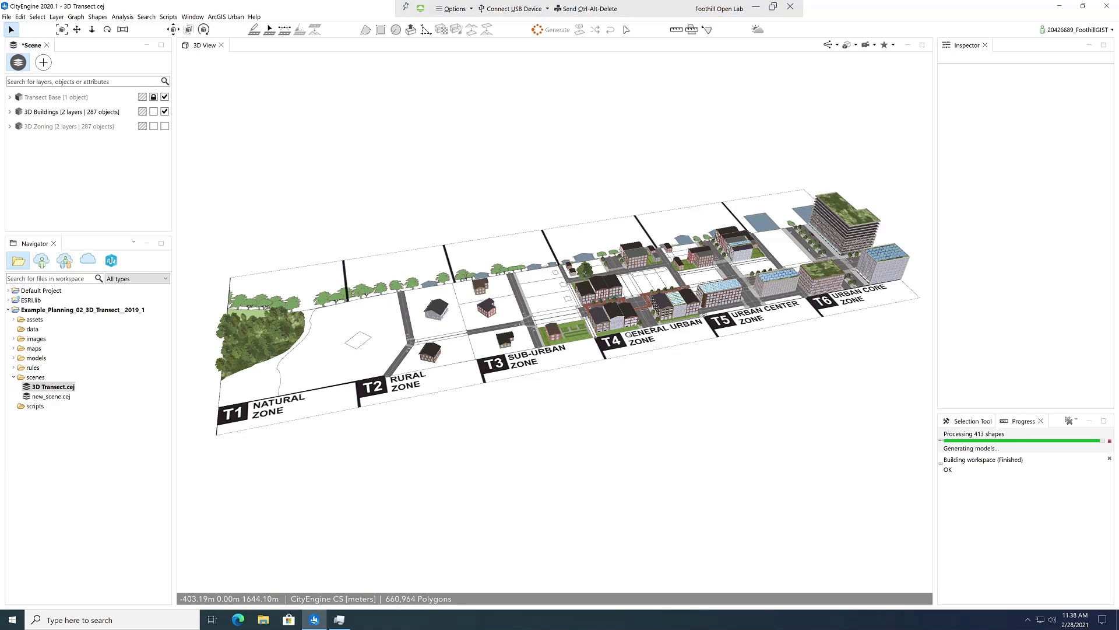
- Check GPU and memory usage in Task Manager with the full transect models generated
click(340, 619)
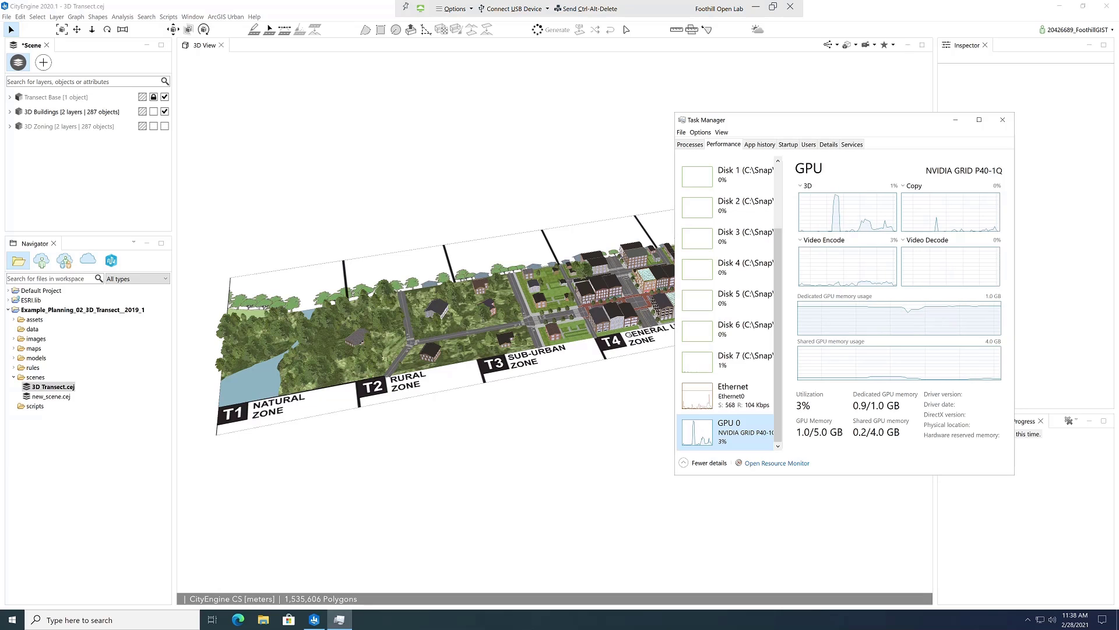
scroll(726, 303, up, 3)
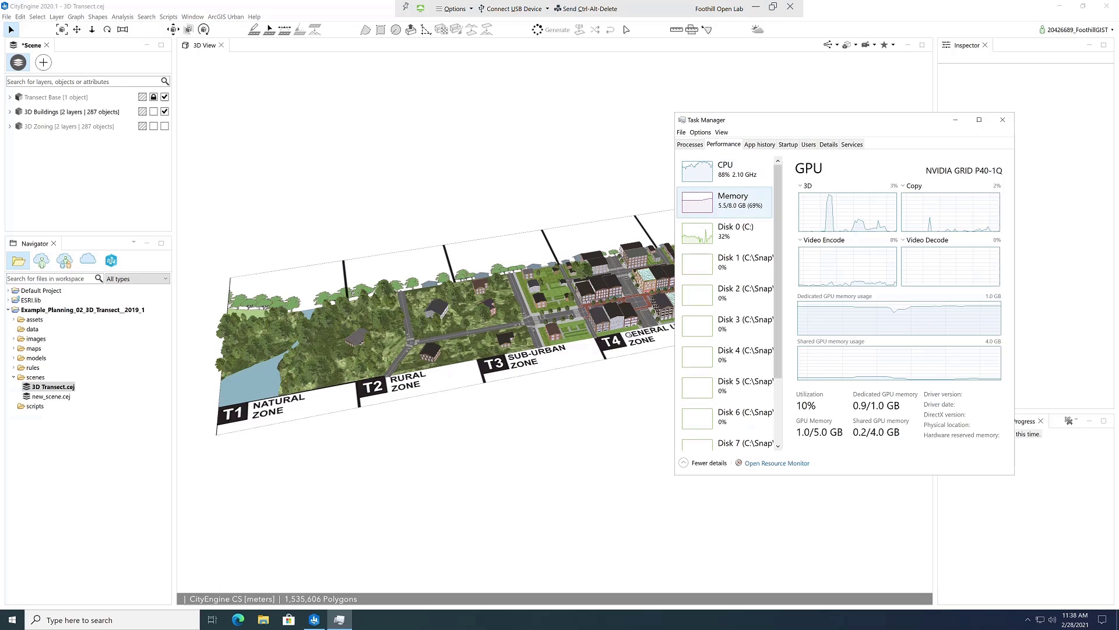
click(729, 200)
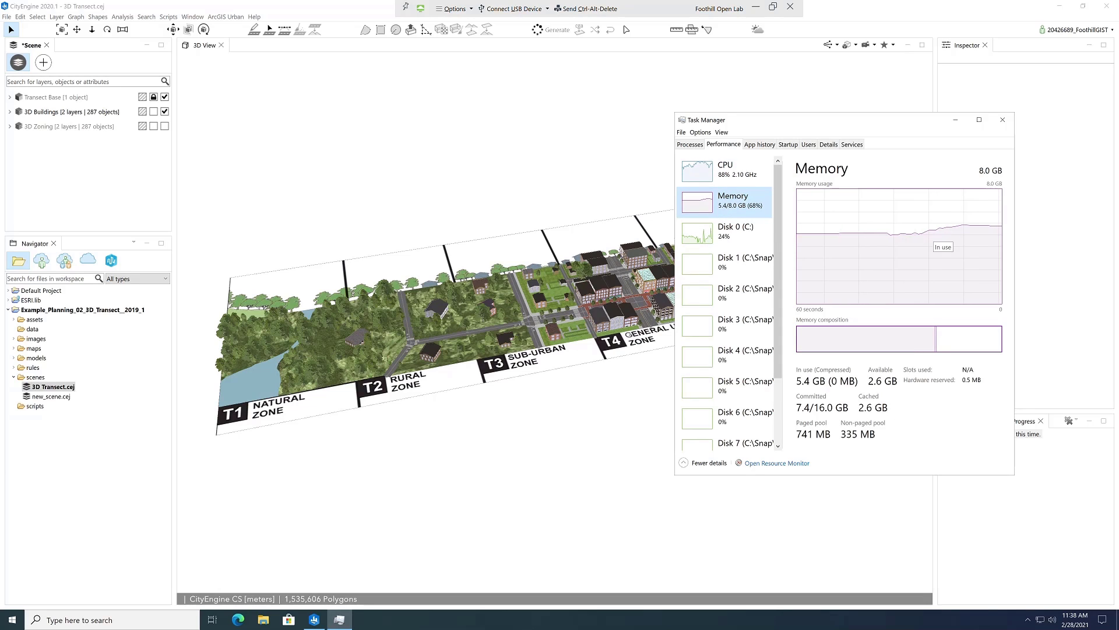
click(955, 119)
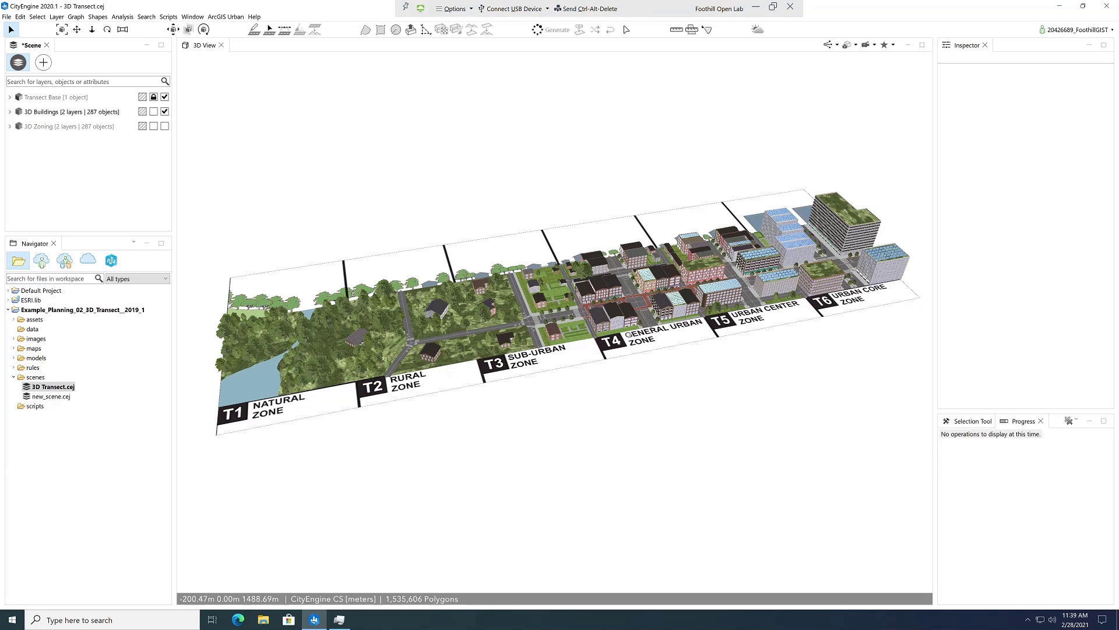
- Reload the 3D Transect.cej scene without saving changes and without re-generating its models
click(553, 330)
alt+drag(553, 330, 568, 350)
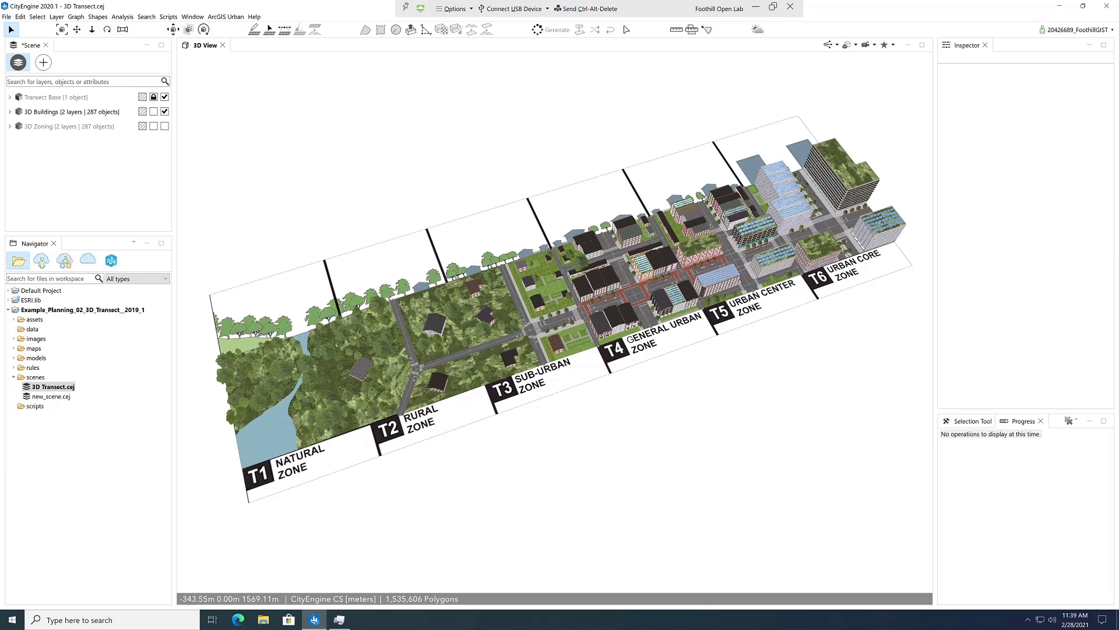
double_click(53, 387)
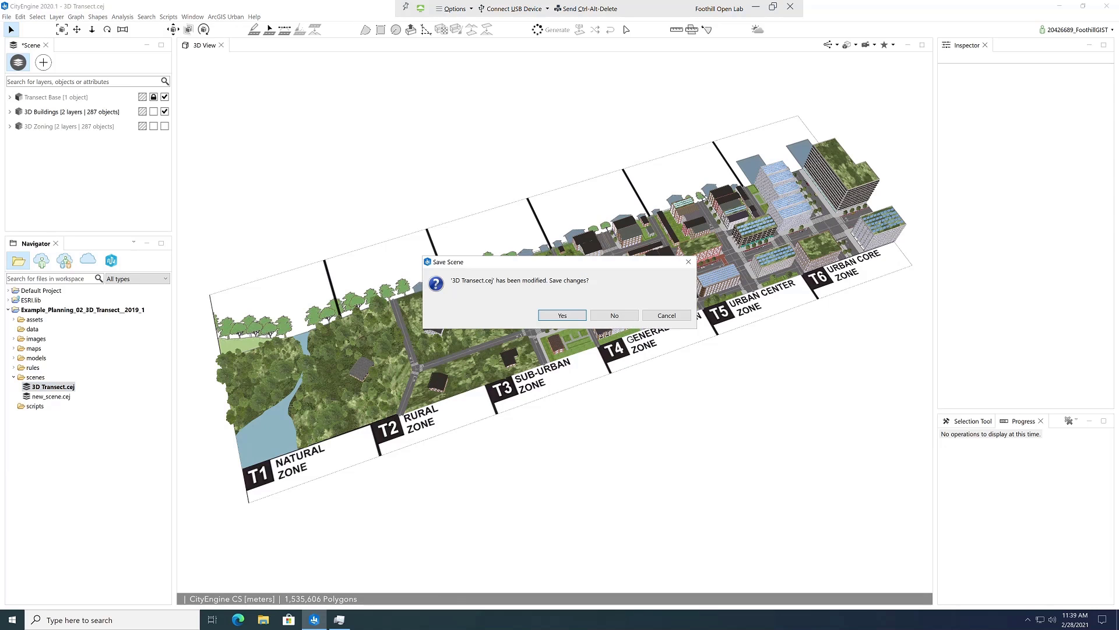
click(614, 315)
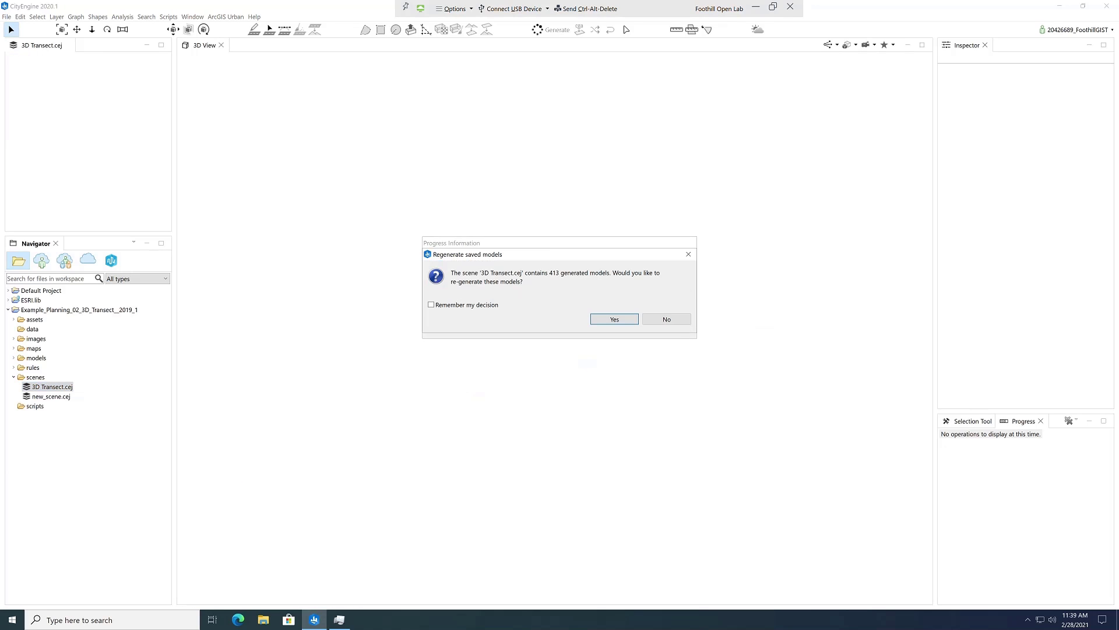
click(666, 319)
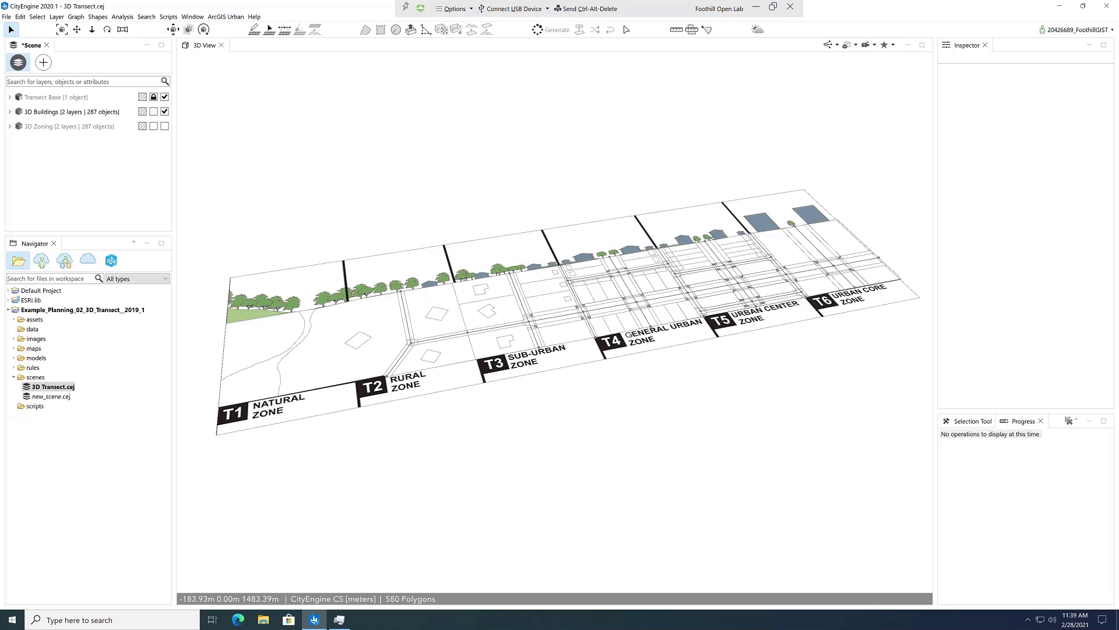
- Generate models in the T3 Sub-Urban Zone, first for the single front lot and then for the surrounding lots and streets
click(849, 45)
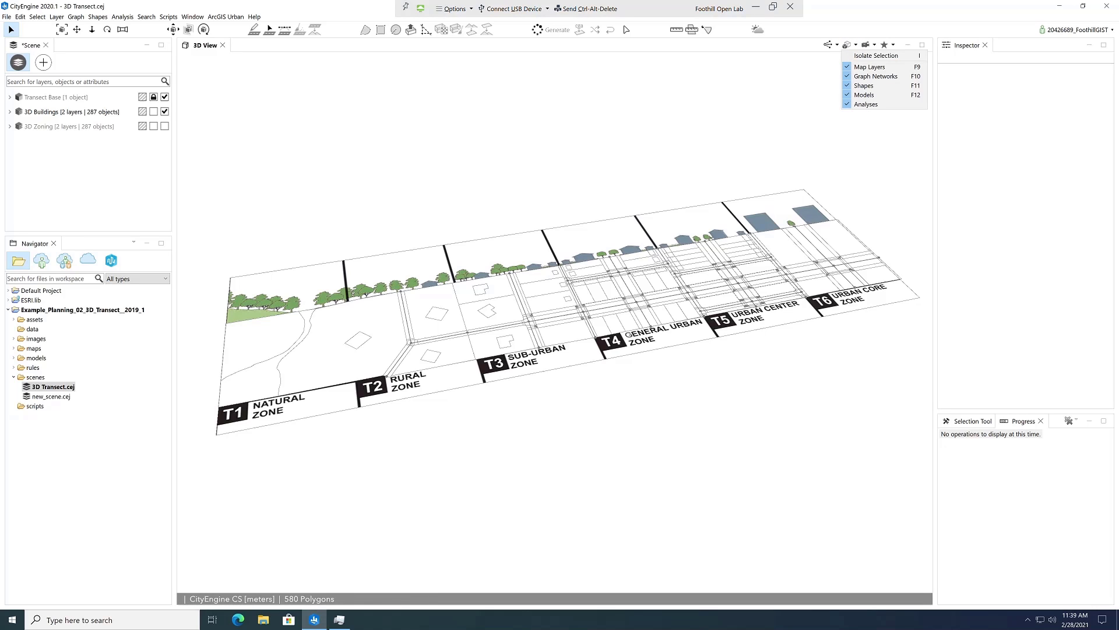
click(487, 346)
click(487, 345)
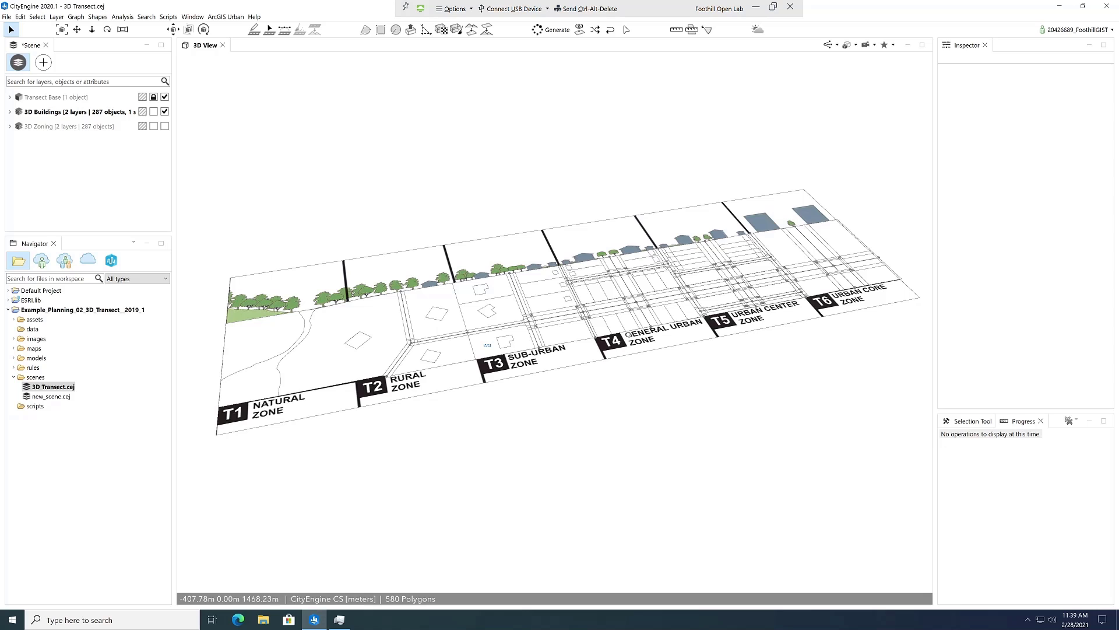
click(487, 345)
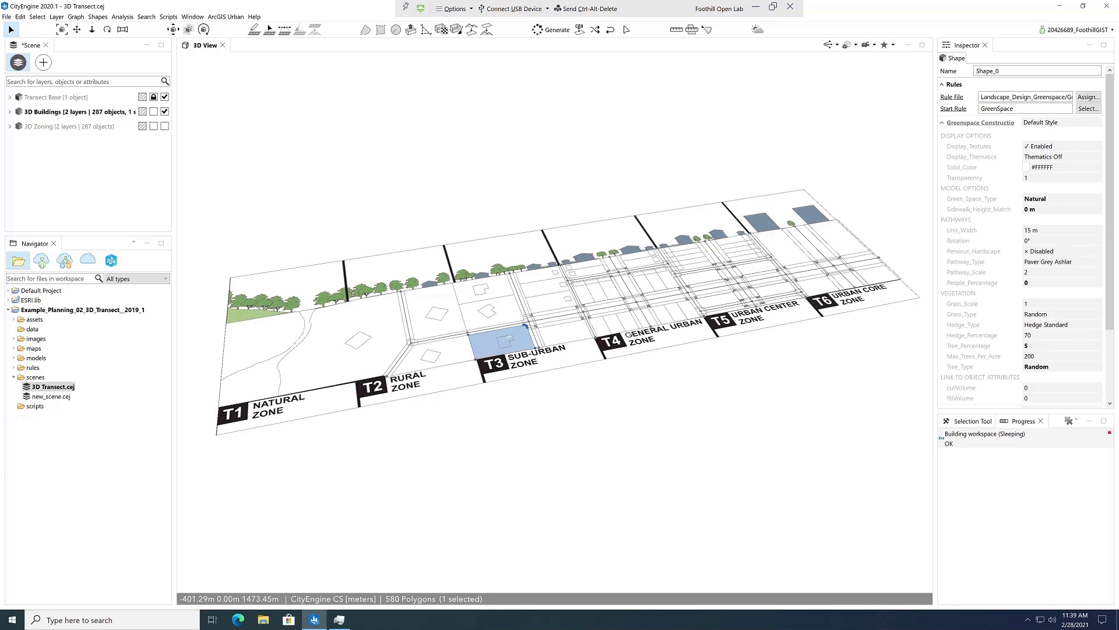
click(551, 30)
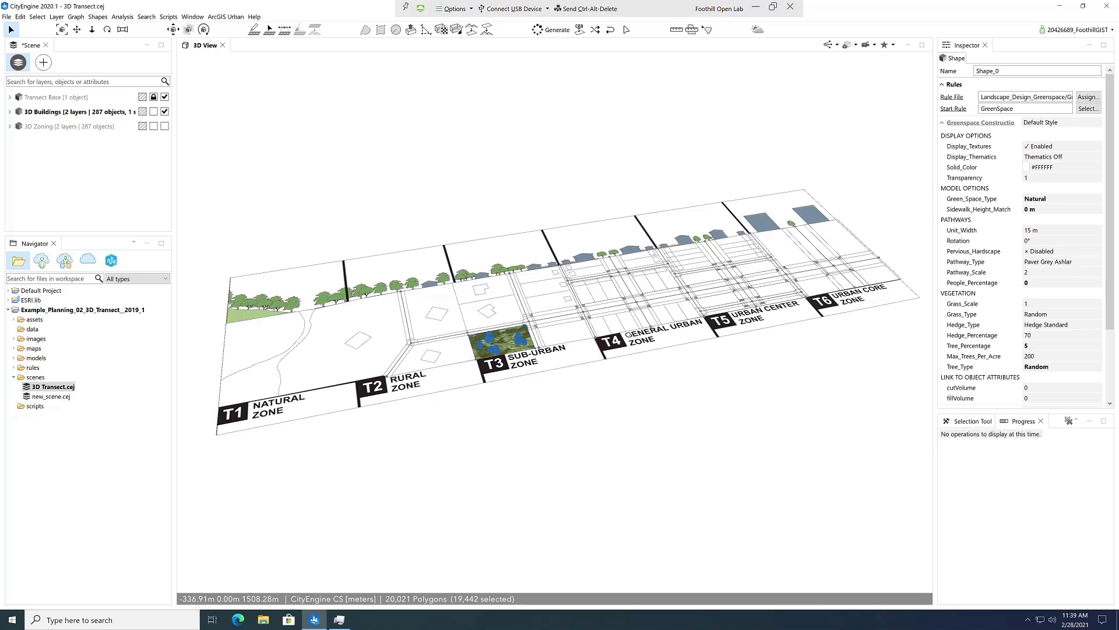
drag(583, 351, 504, 310)
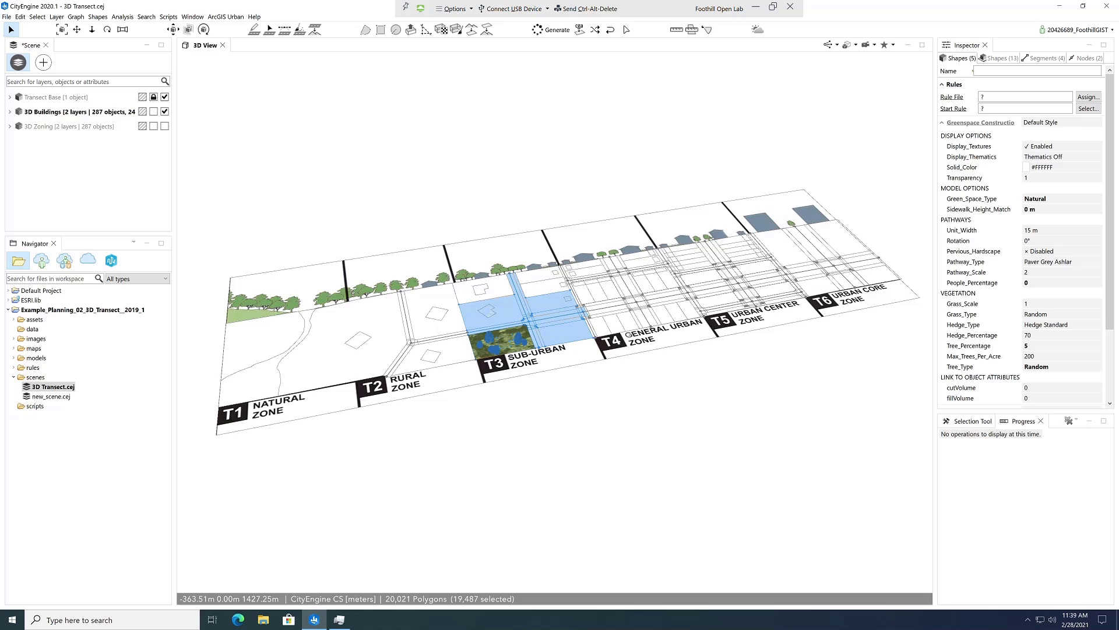
click(553, 29)
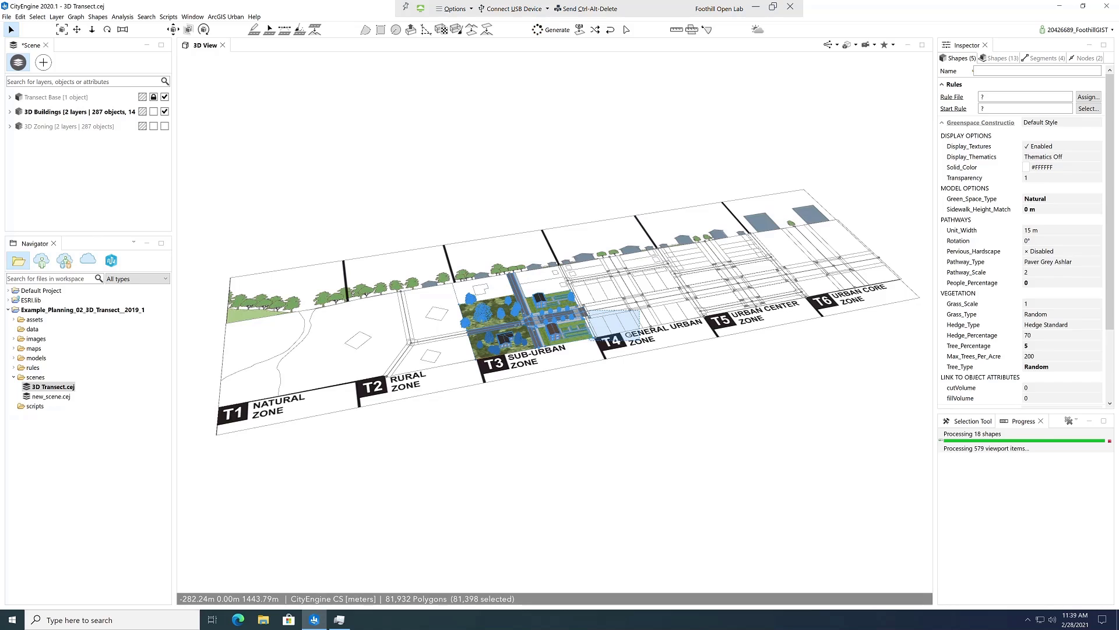
- Generate models for the front lots and streets of the T4 General Urban Zone and the adjoining T5 Urban Center lot
drag(590, 310, 590, 310)
drag(708, 327, 641, 301)
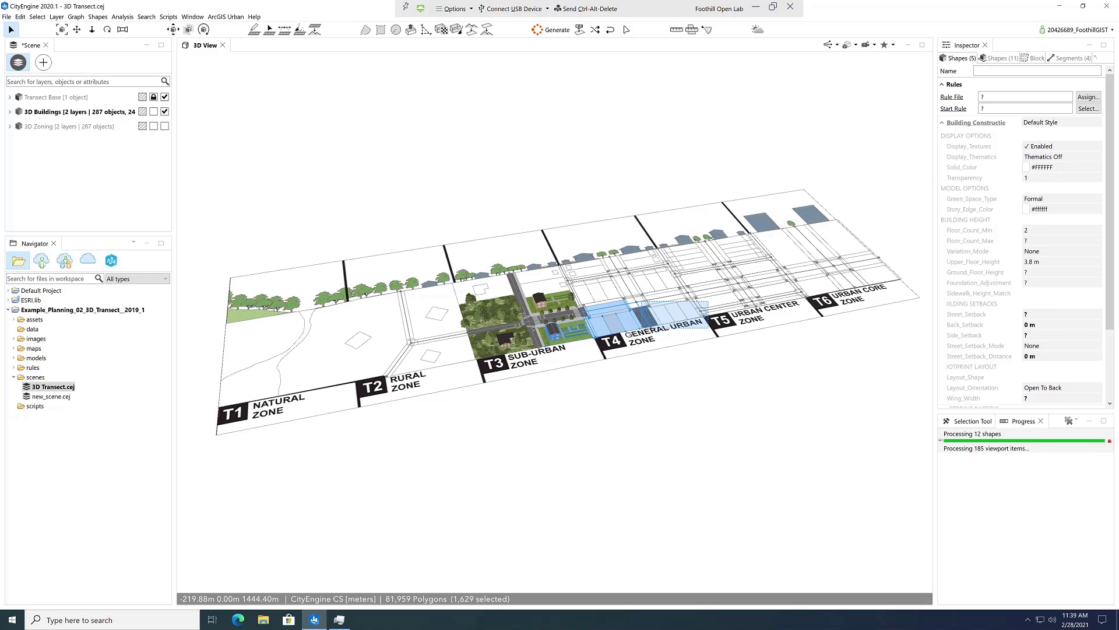
click(551, 29)
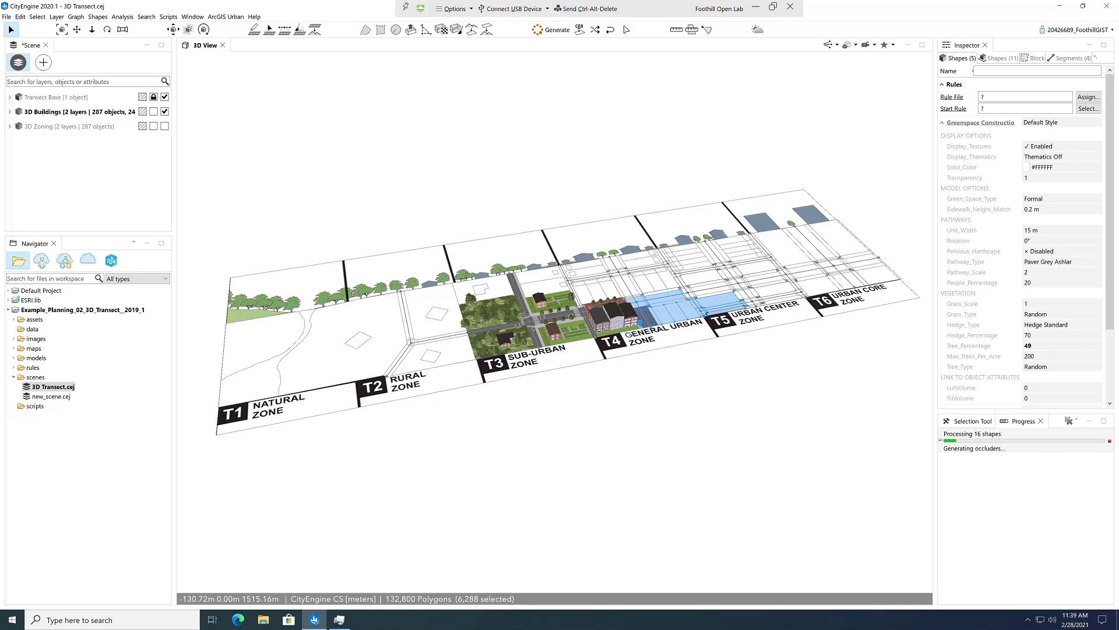
- Select all shapes across the whole transect, from T1 to T6, and generate their models
alt+drag(583, 303, 524, 338)
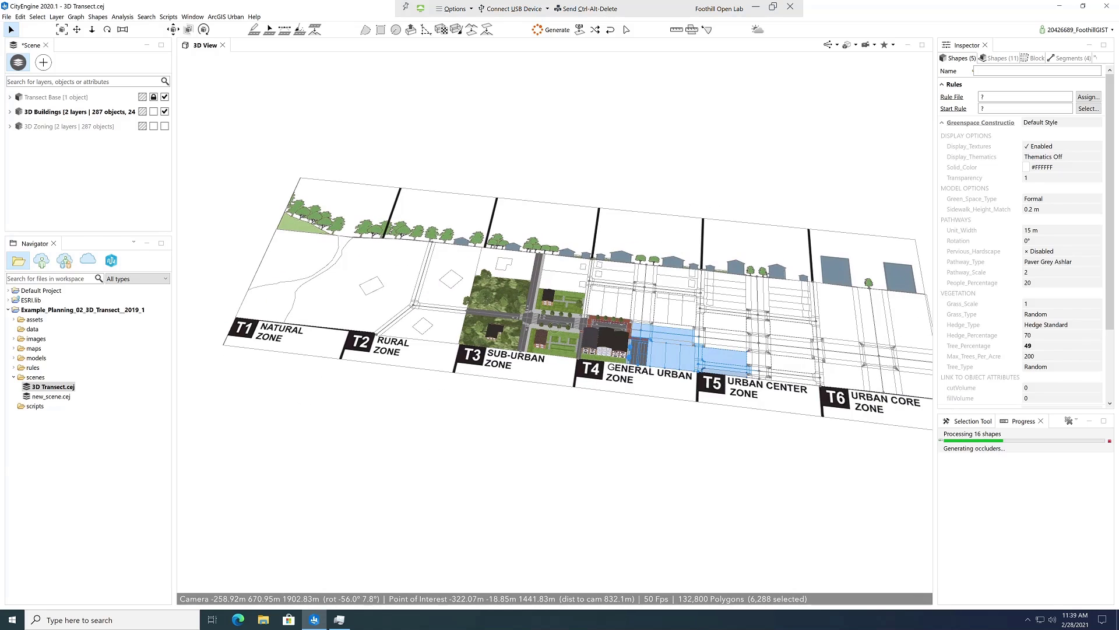
alt+drag(554, 379, 641, 372)
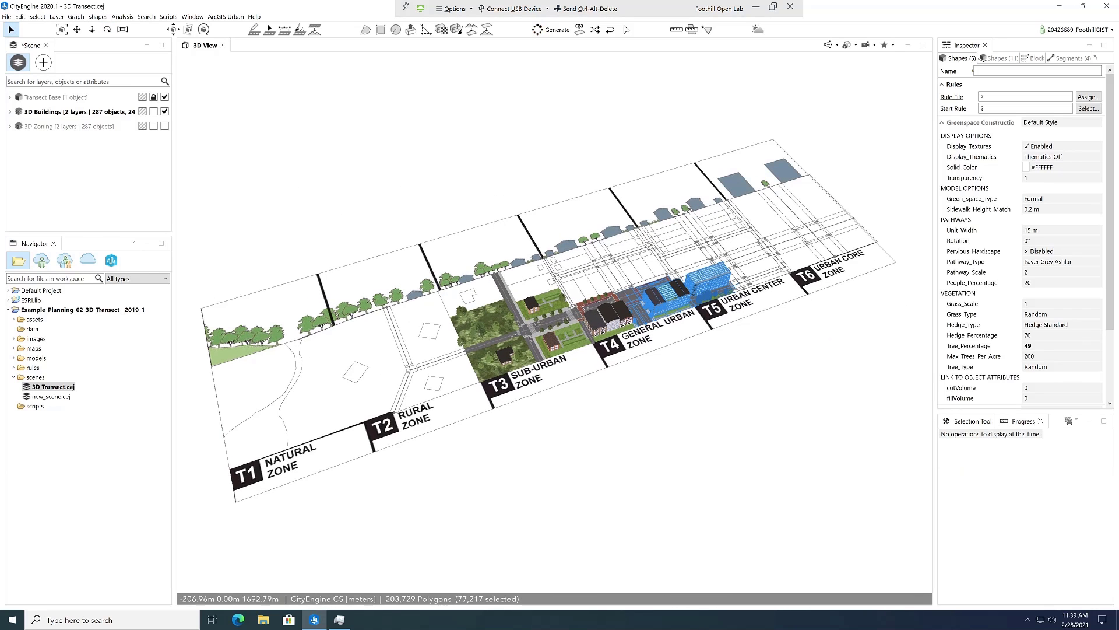
drag(886, 564, 211, 89)
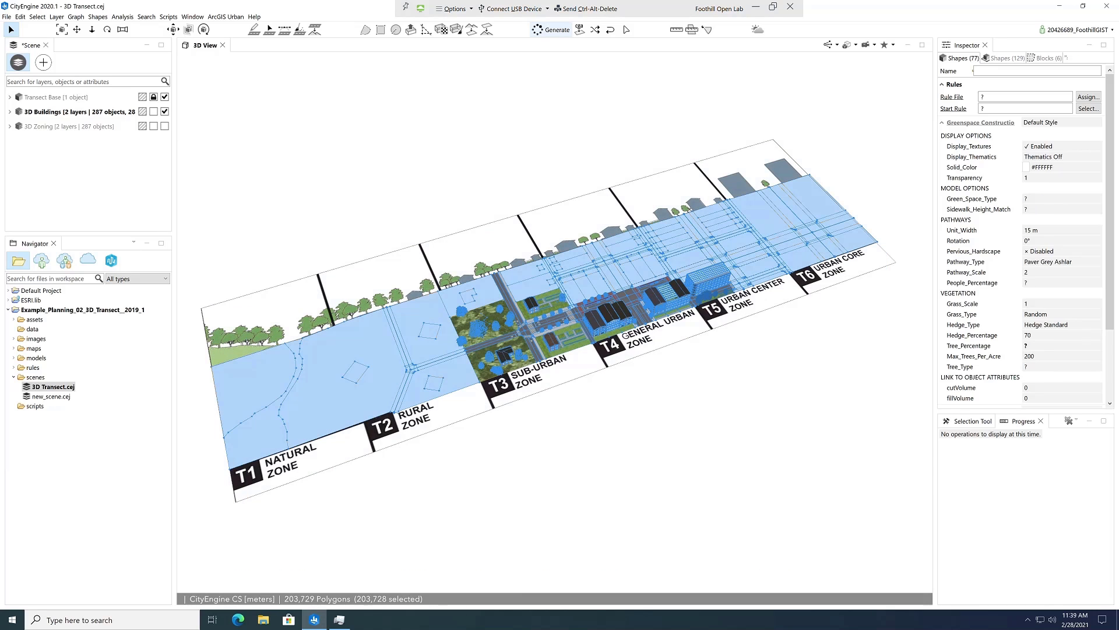
click(549, 29)
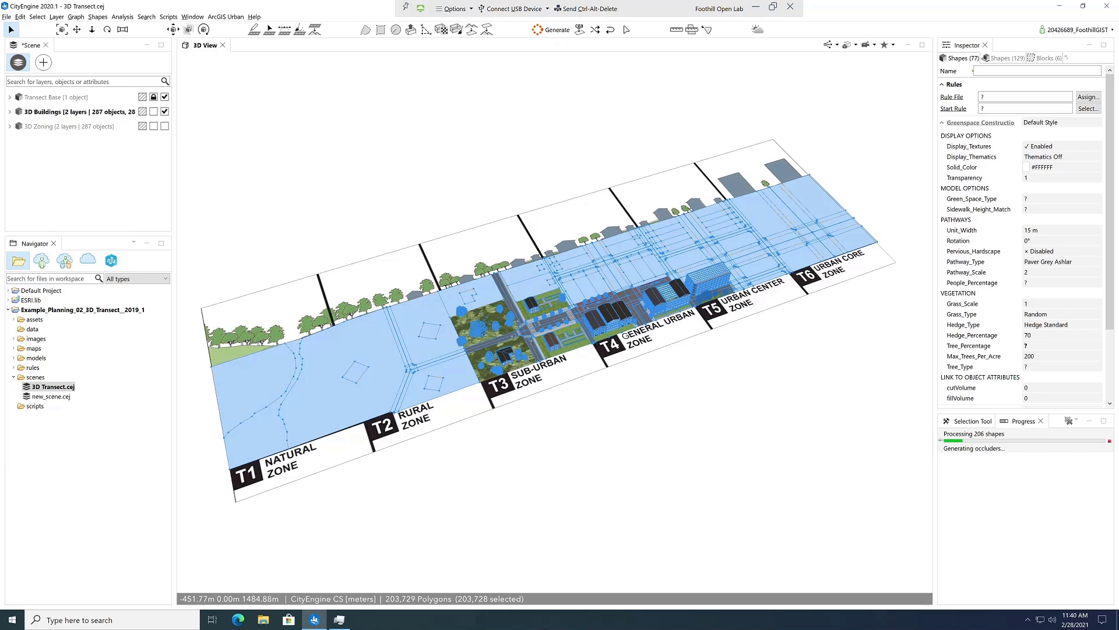
- Check memory usage in Task Manager after generating the whole transect, and return to CityEngine
alt+drag(554, 326, 443, 328)
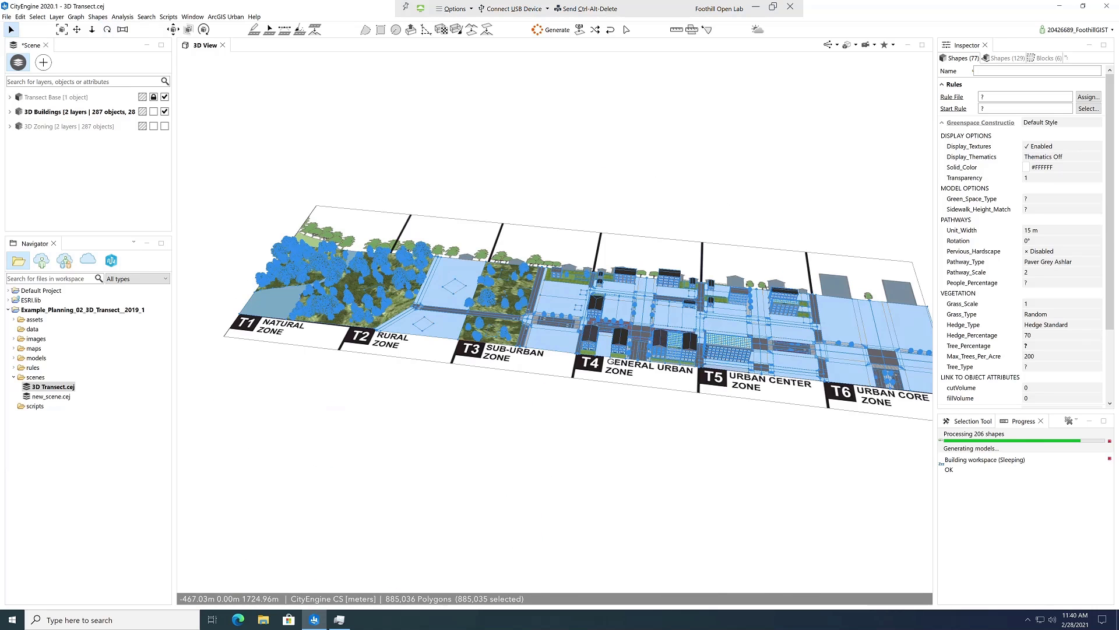
click(339, 619)
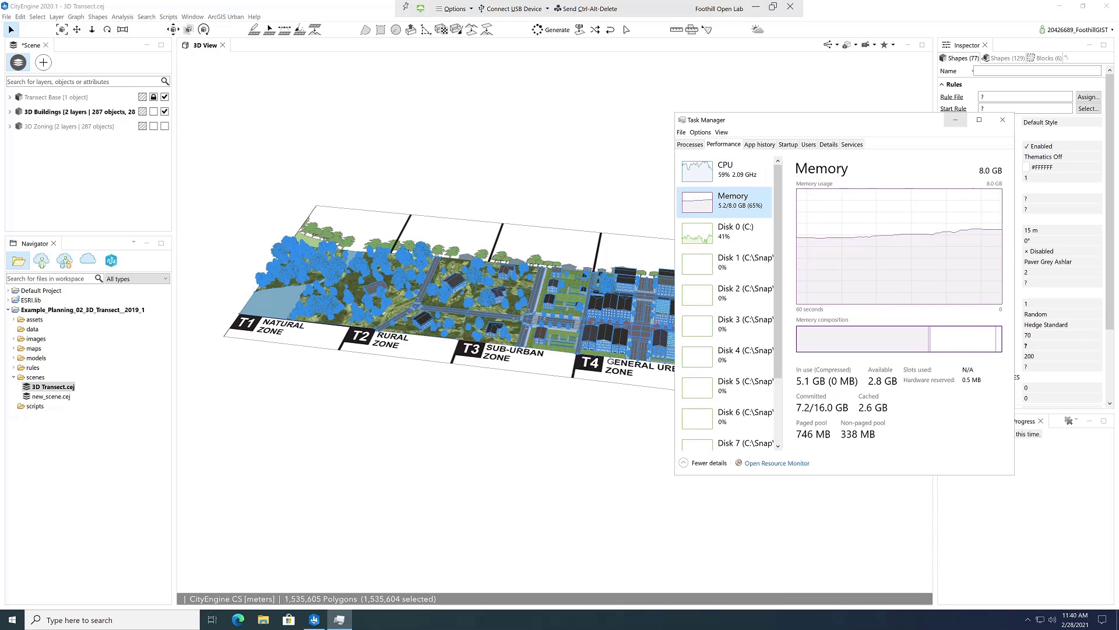
click(955, 119)
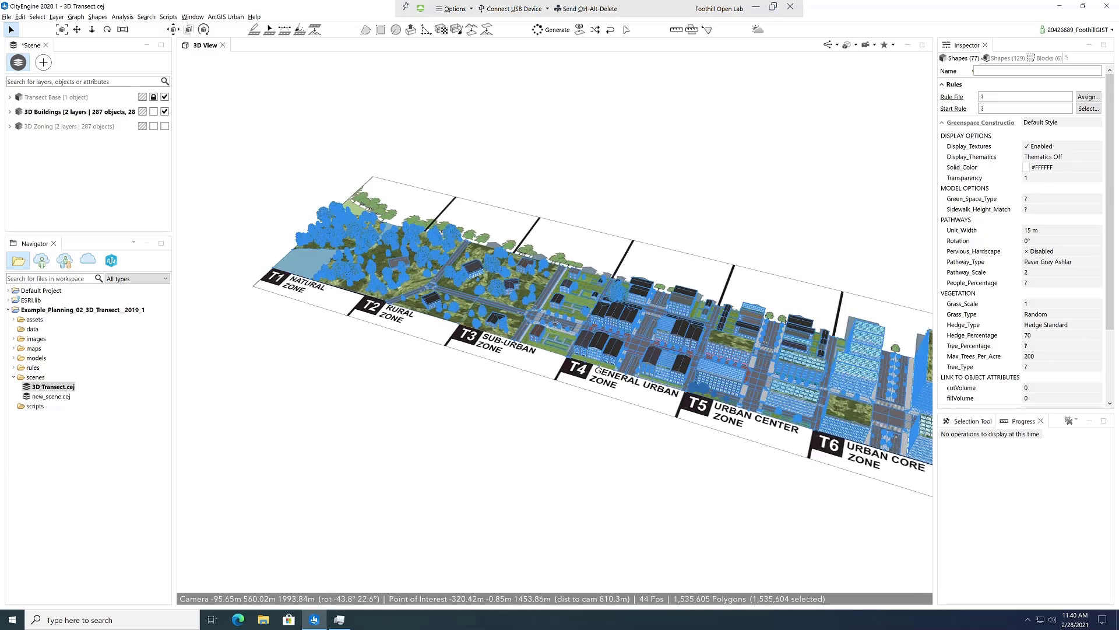
- View the generated transect from the T1 Natural Zone end and clear the selection
alt+drag(717, 321, 846, 321)
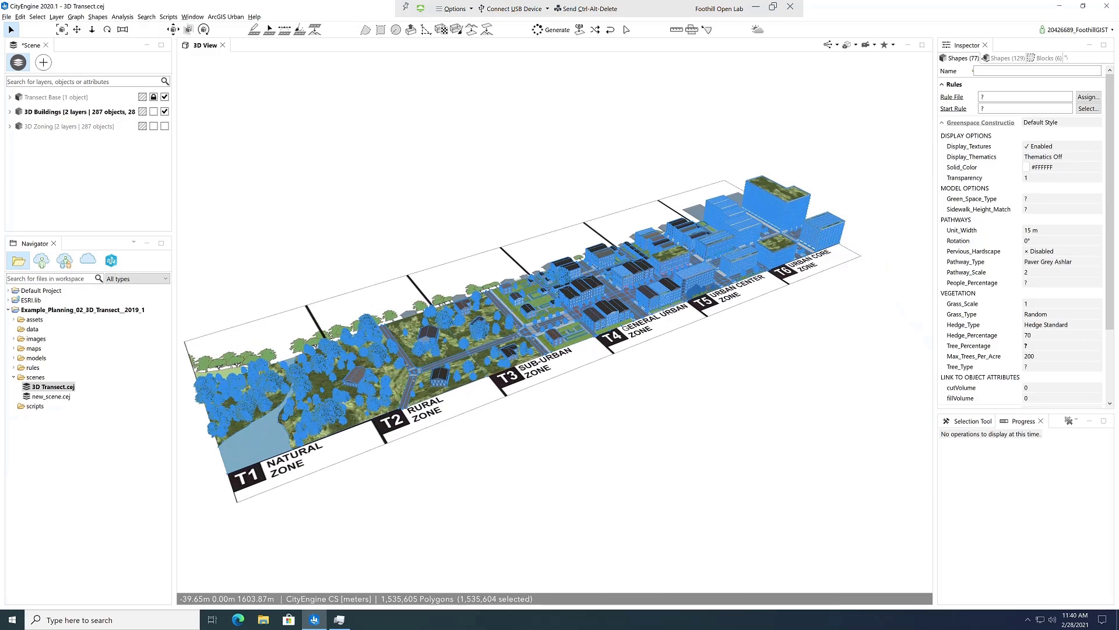
alt+drag(548, 320, 578, 325)
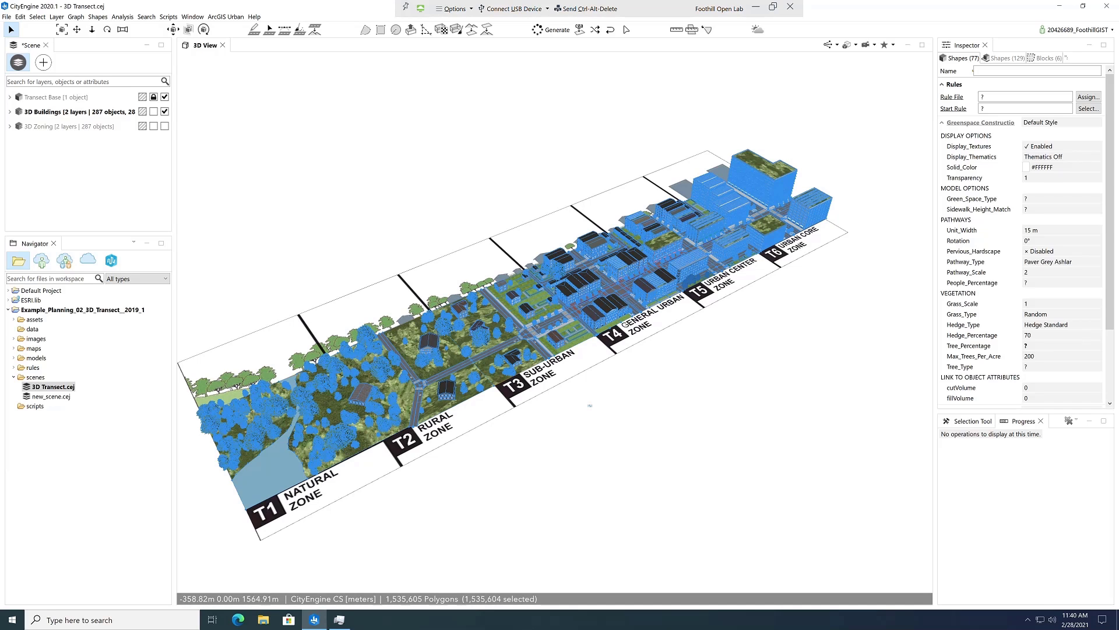
click(590, 405)
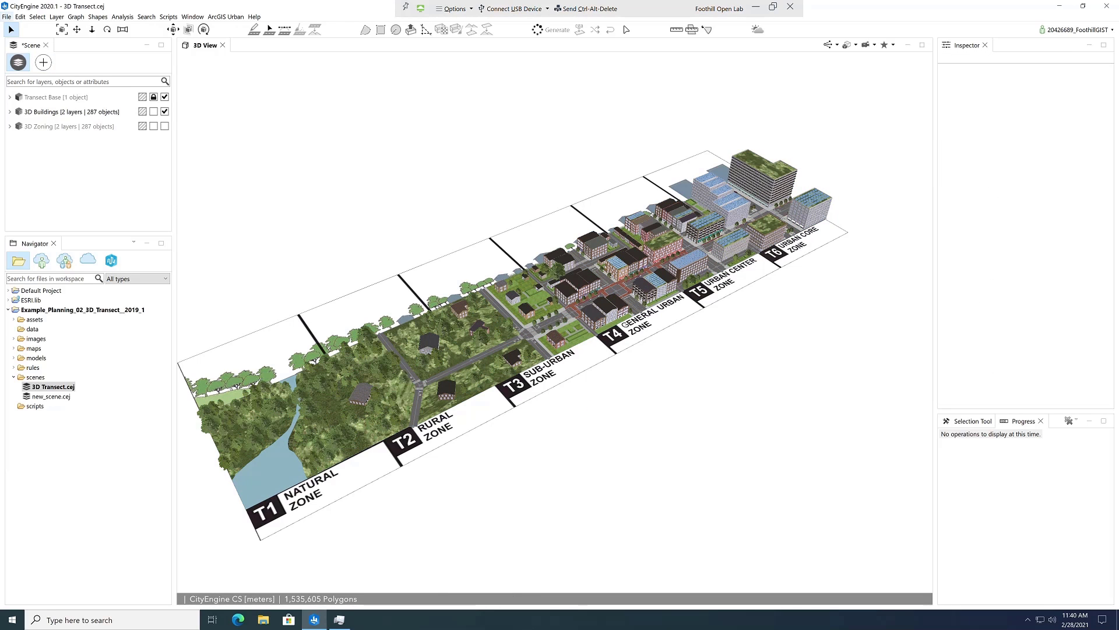
- Review the list of ESRI.lib packages in the library manager and close it without updating
click(6, 16)
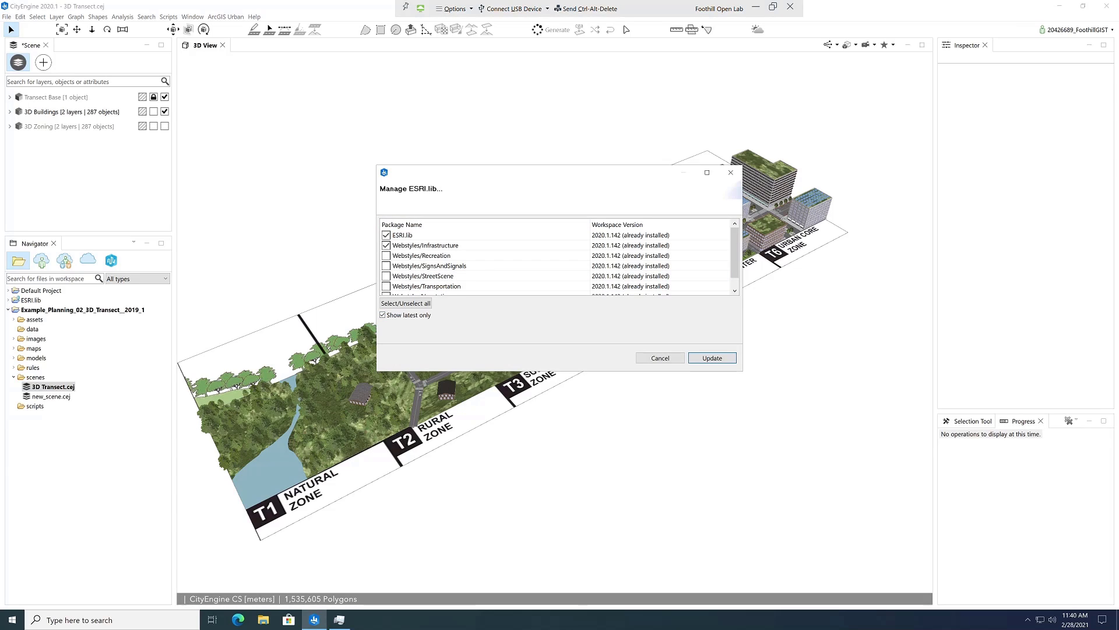
scroll(556, 260, down, 1)
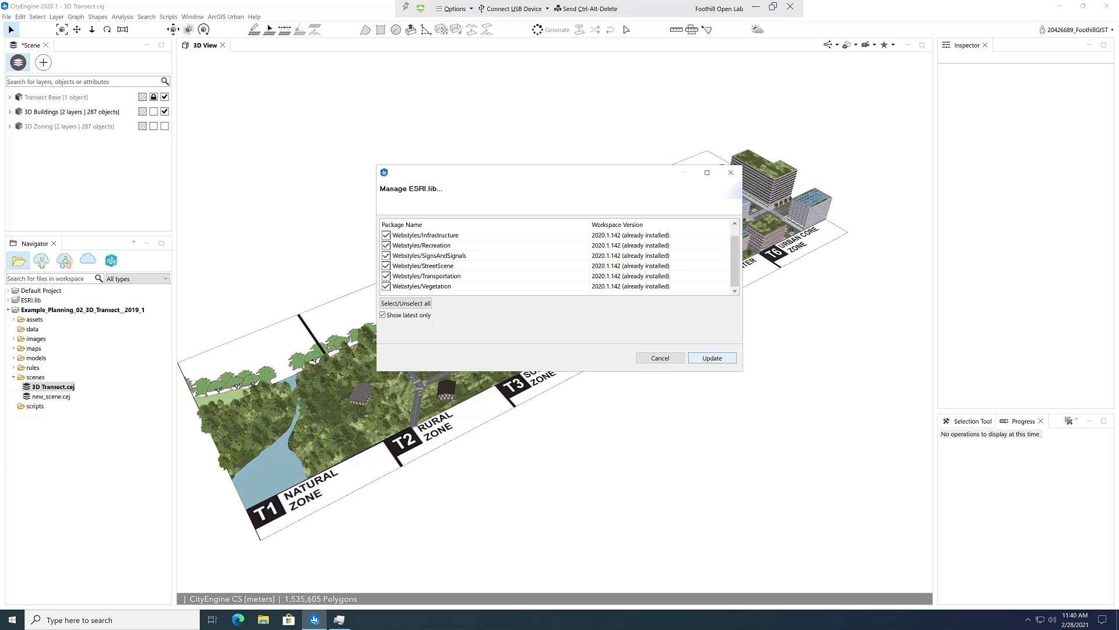
click(730, 172)
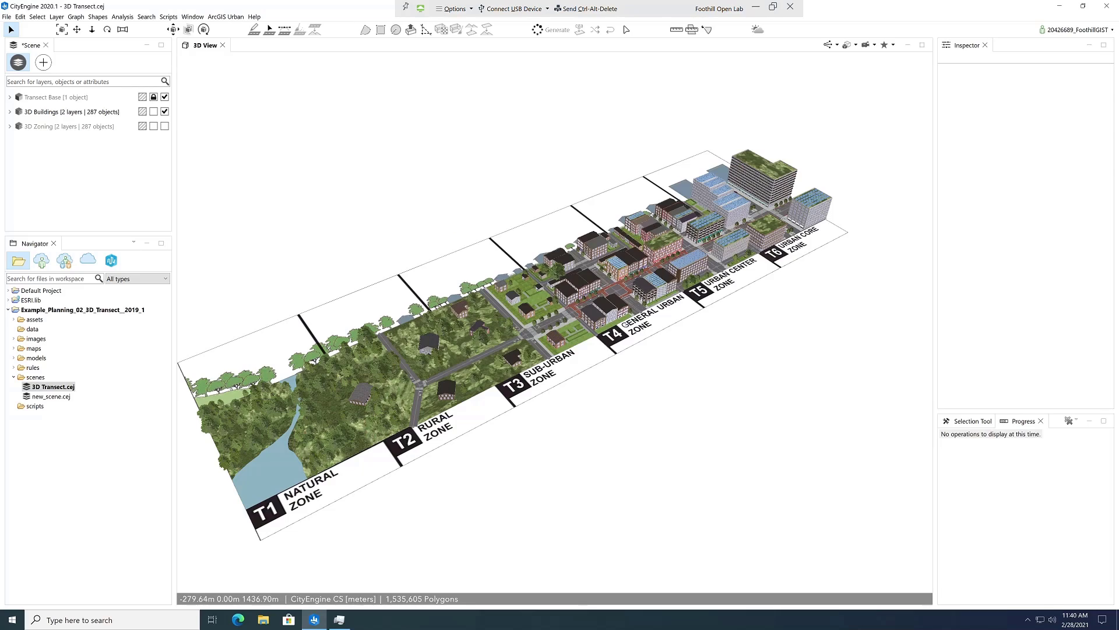
- Examine the generated models up close in the T2 Rural Zone and across the whole transect from several angles
scroll(417, 360, up, 10)
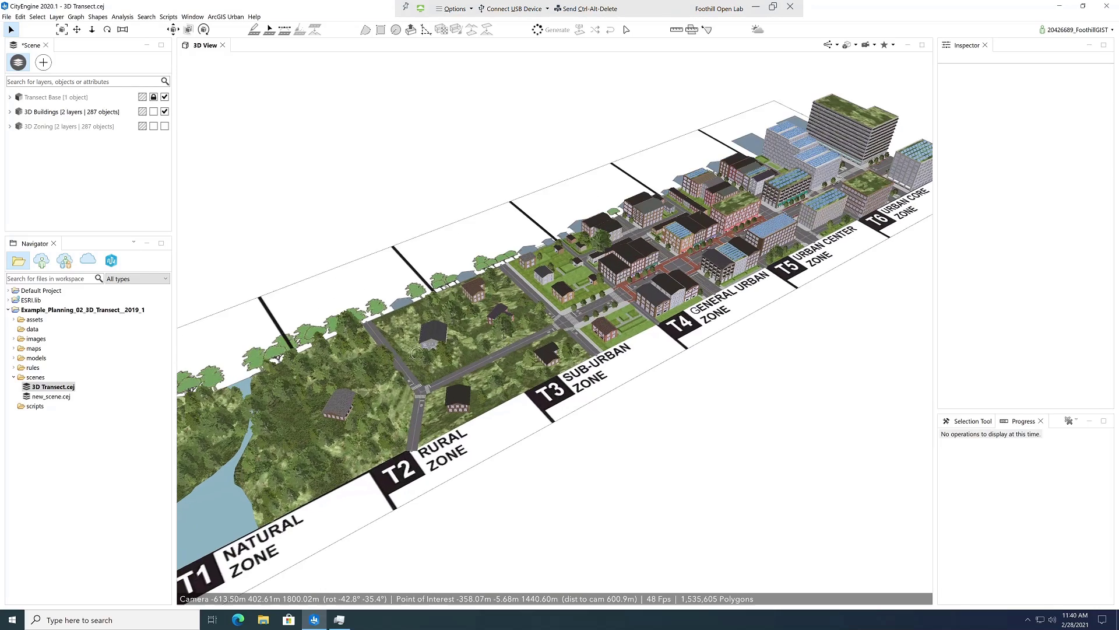
scroll(355, 315, up, 3)
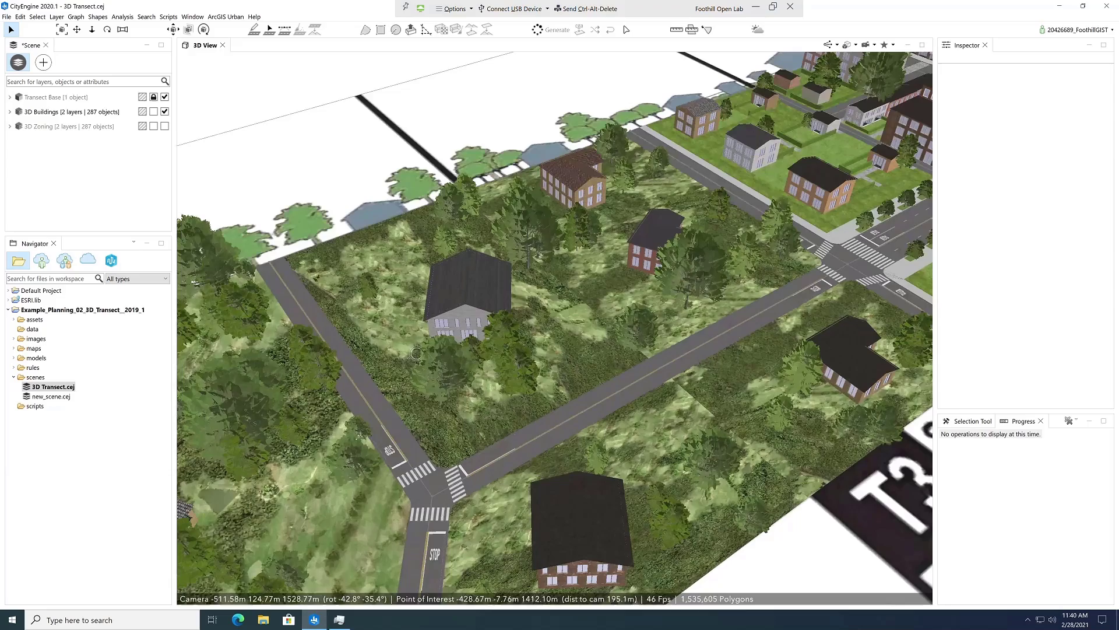
alt+drag(432, 373, 637, 328)
alt+drag(555, 328, 555, 328)
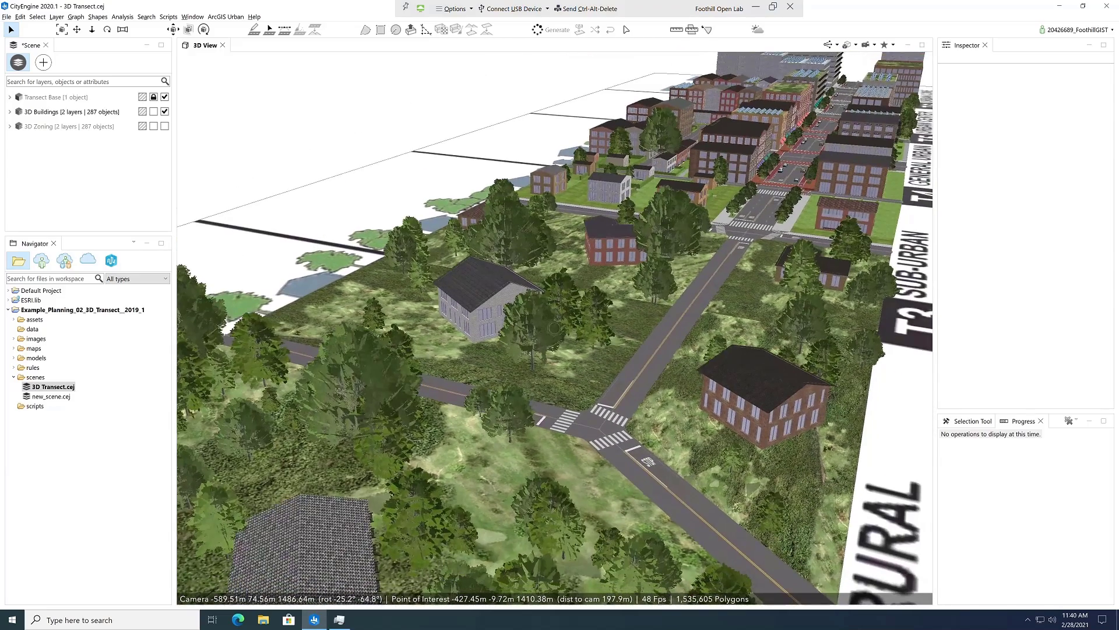
scroll(554, 328, down, 10)
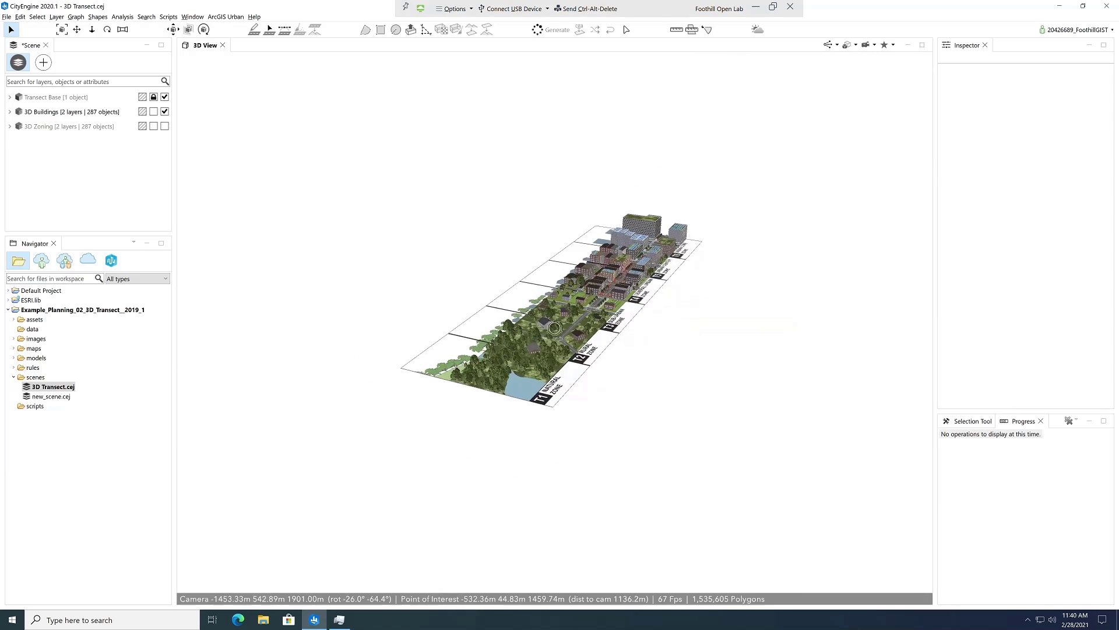
alt+drag(555, 327, 440, 367)
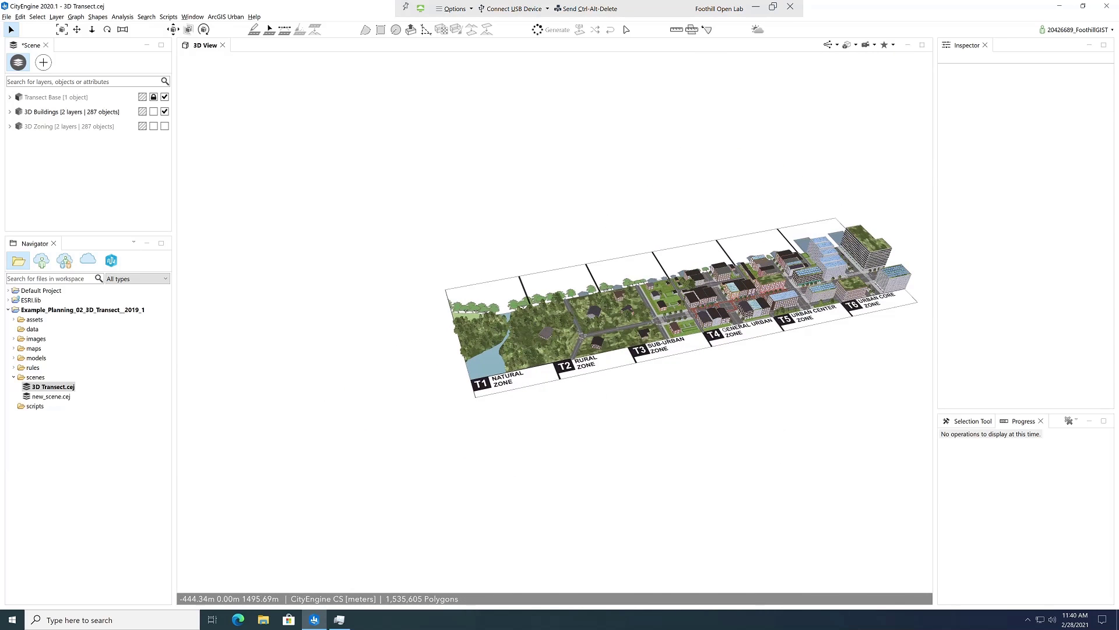
alt+middle_drag(555, 328, 464, 338)
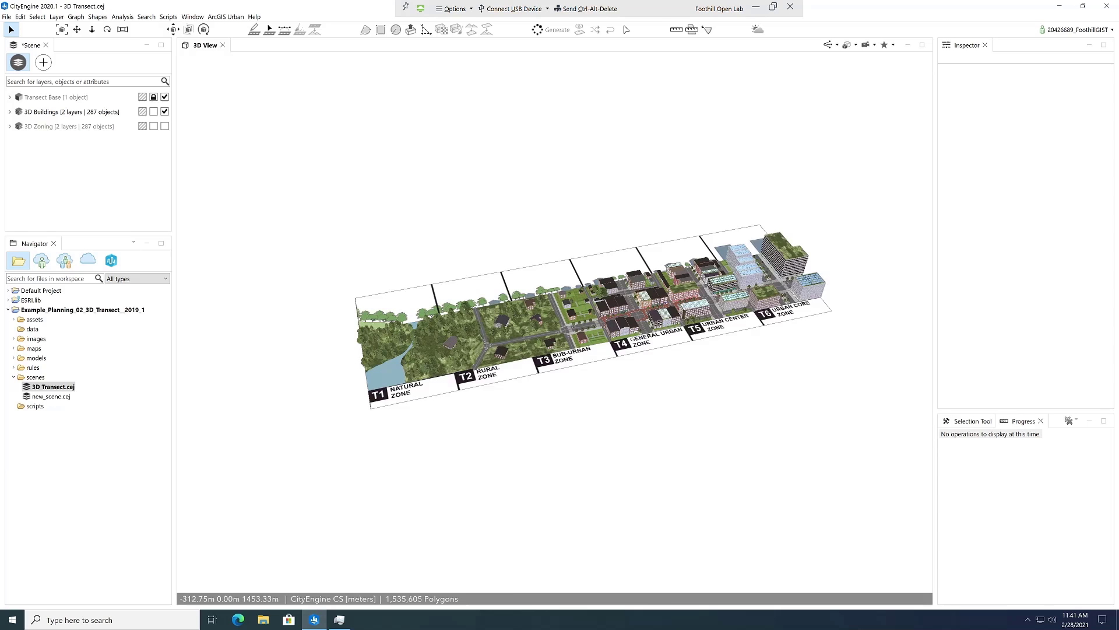
scroll(603, 324, up, 2)
scroll(598, 324, up, 2)
alt+drag(555, 328, 621, 339)
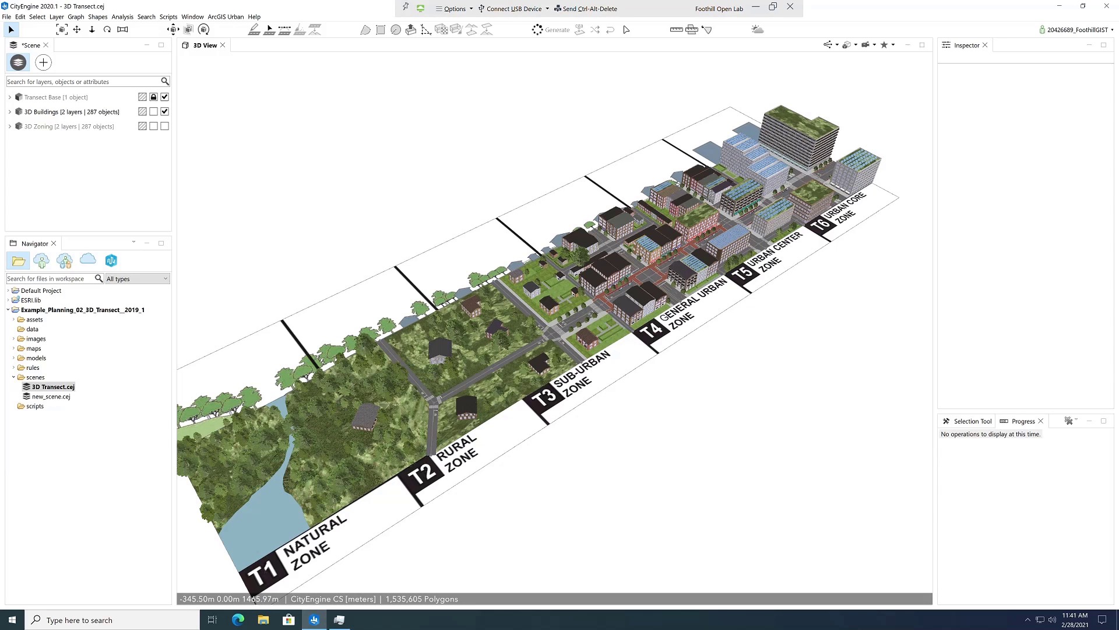
alt+drag(575, 357, 538, 357)
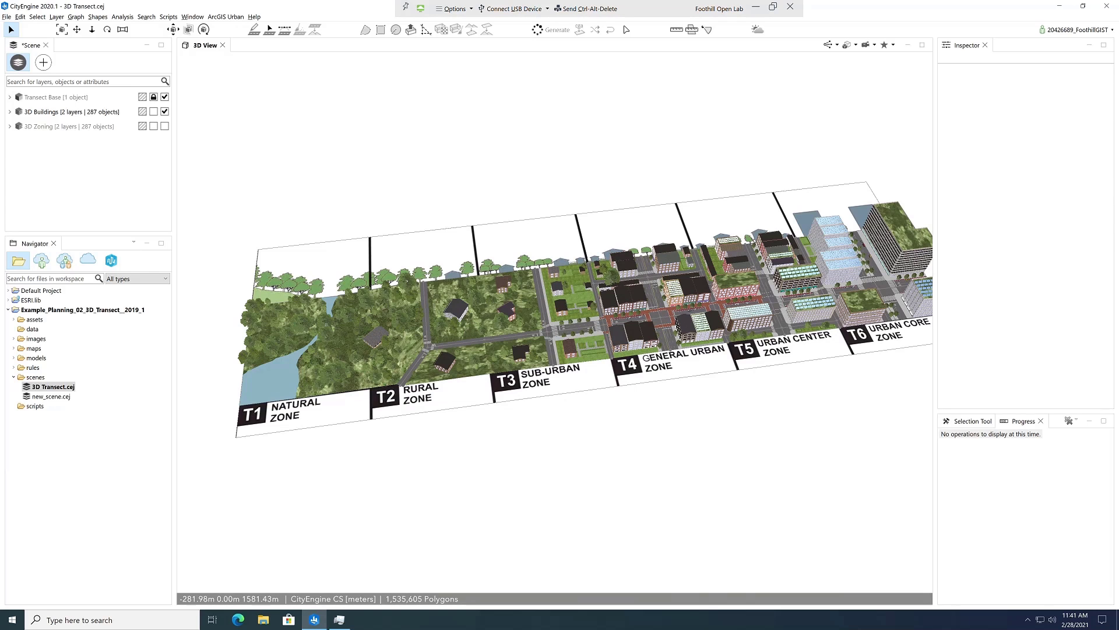
mouse_move(619, 411)
alt+mouse_down()
mouse_move(741, 411)
mouse_move(626, 419)
alt+mouse_up()
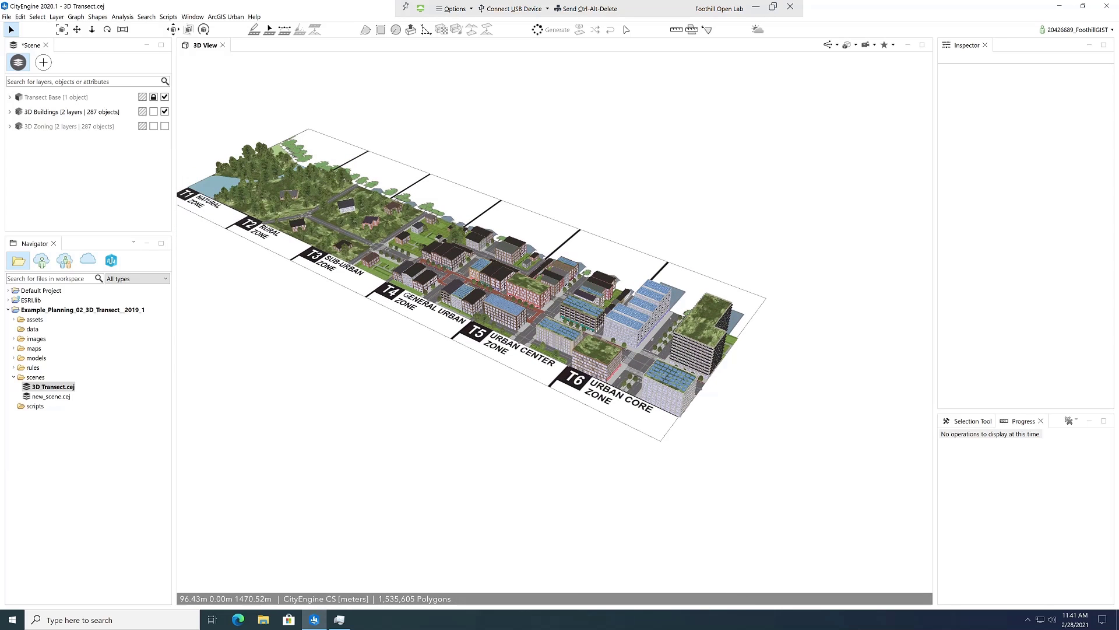
- Select the shapes from the T3 Sub-Urban Zone through the T6 Urban Core Zone, delete their models and clear the selection
drag(812, 481, 388, 170)
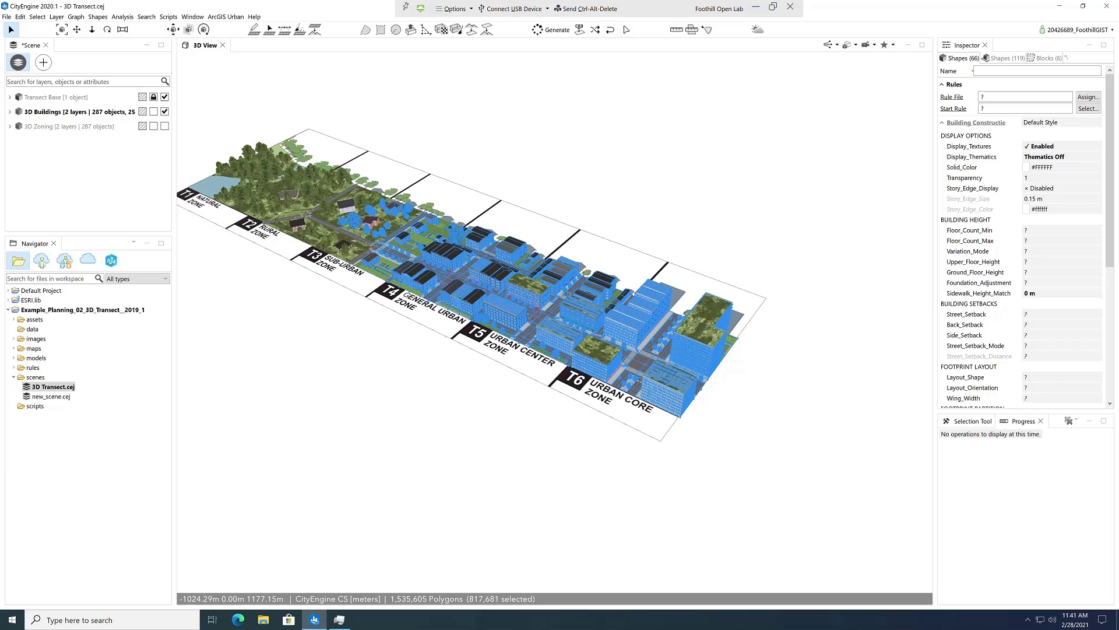
click(97, 16)
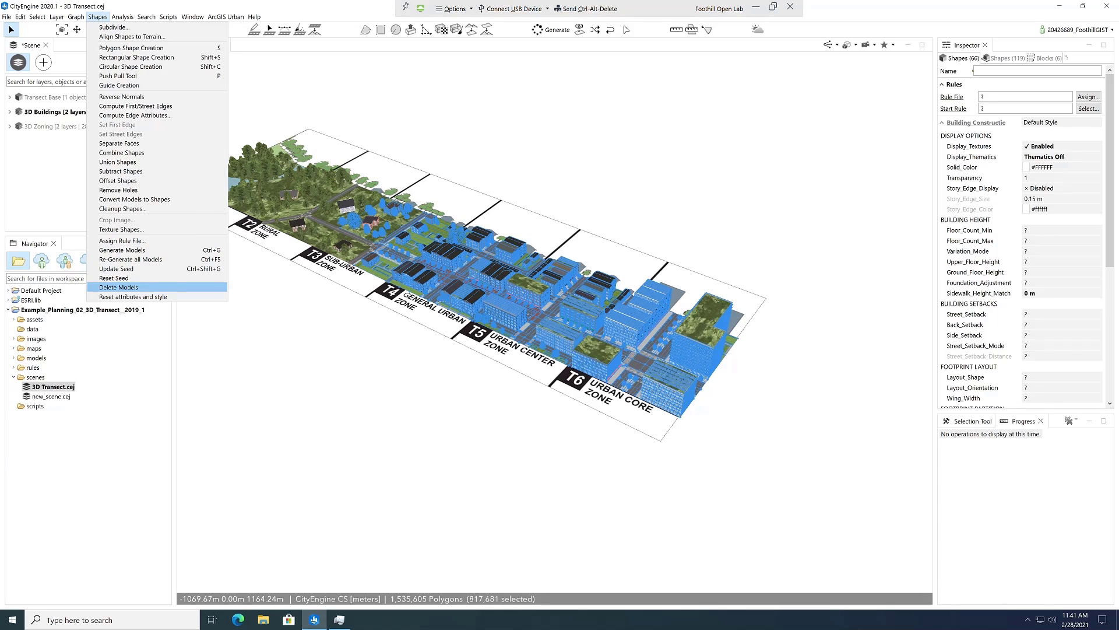
click(119, 286)
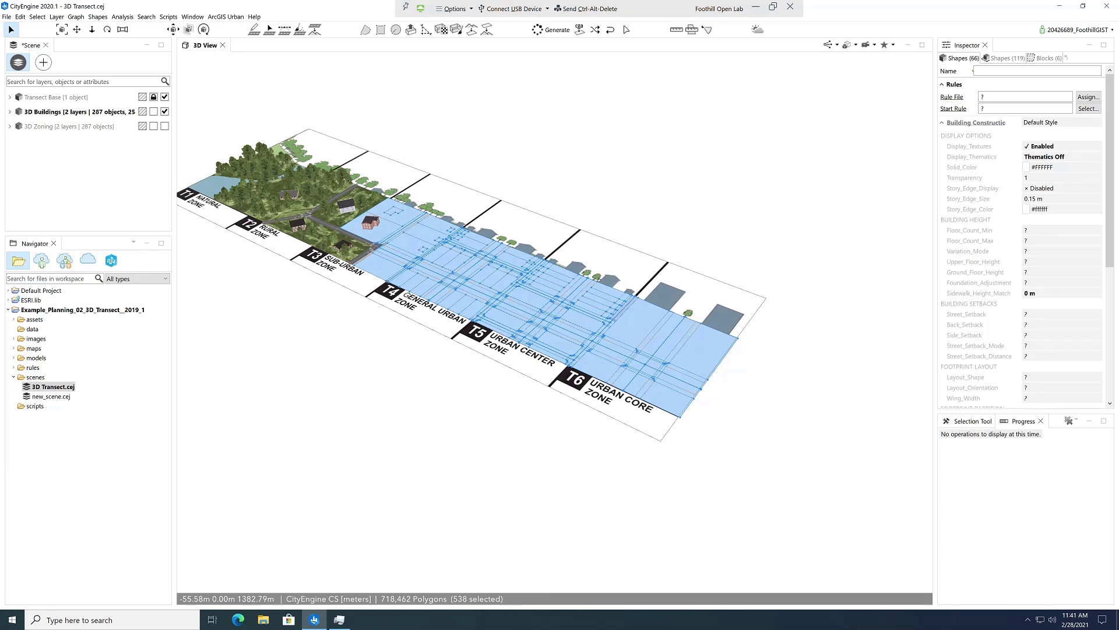
click(641, 330)
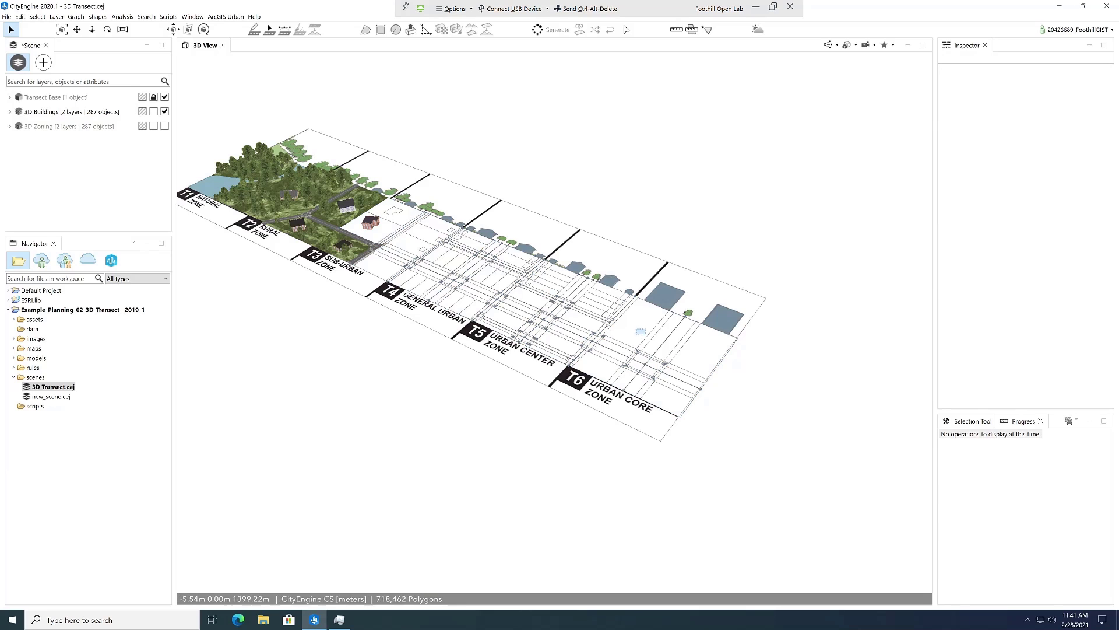
- Generate models for two large rear lots in the T6 Urban Core Zone one at a time, and clear the selection
click(640, 331)
key(ctrl+g)
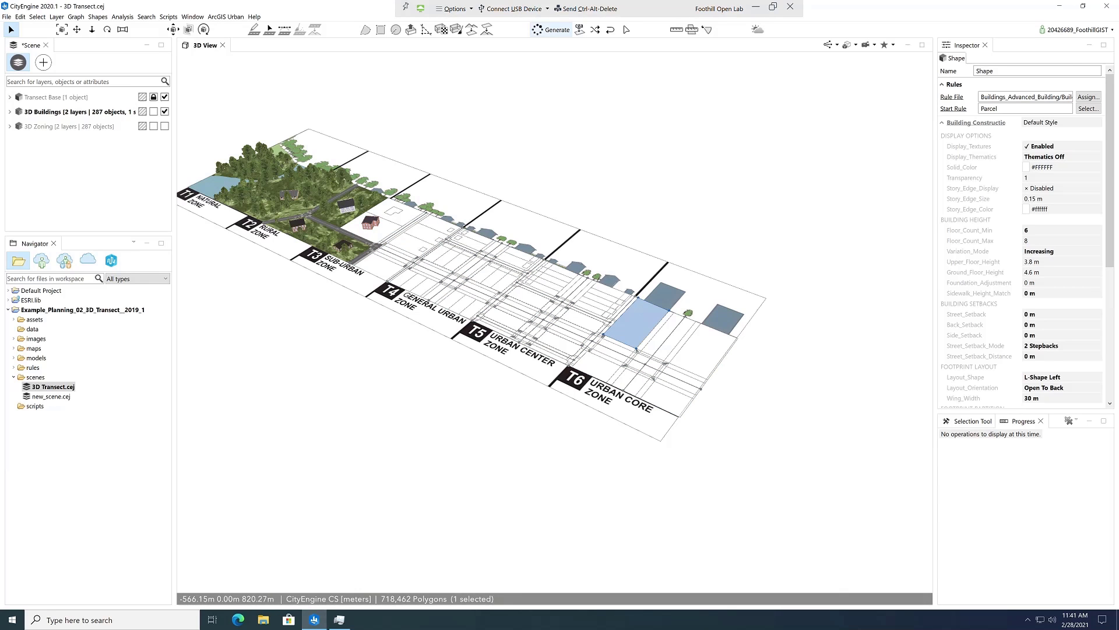
click(704, 351)
key(ctrl+g)
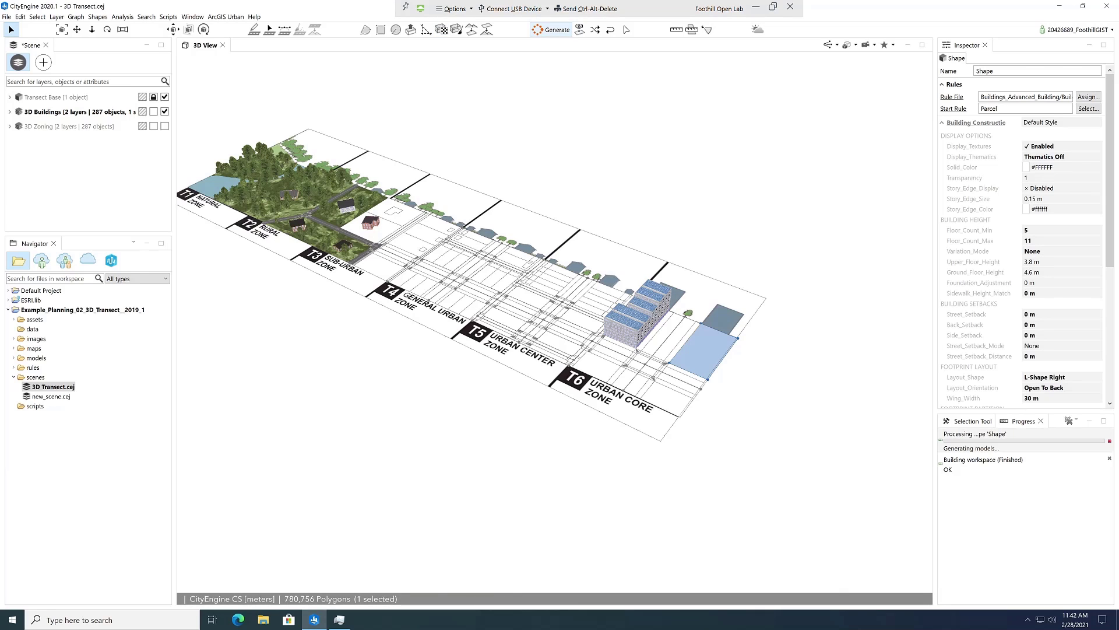
key(ctrl+shift+a)
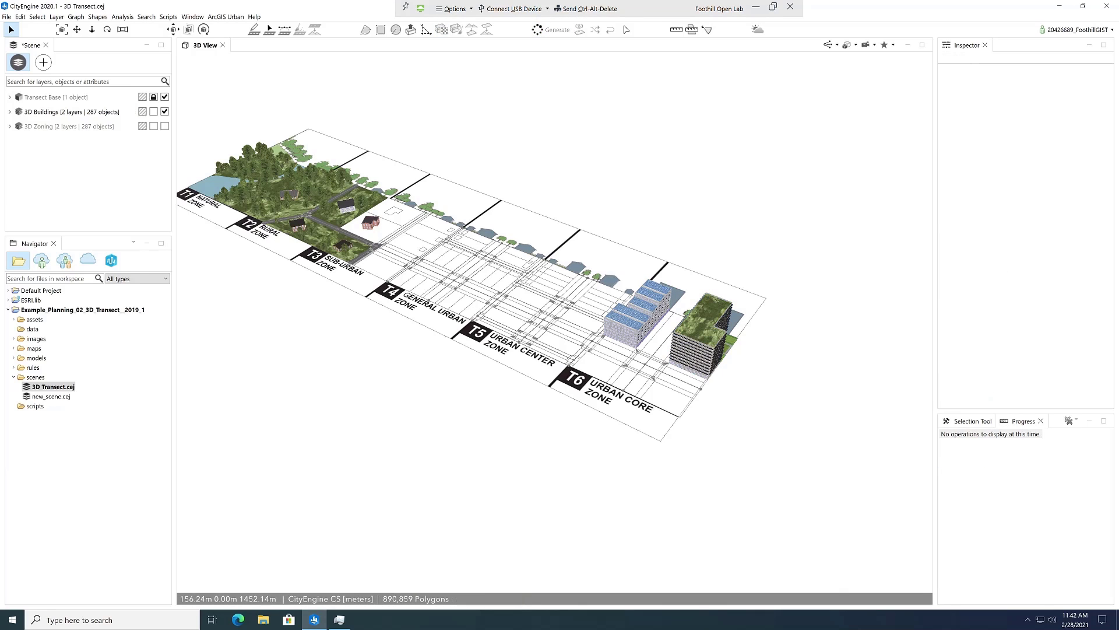
- Select the stepped building with blue roofs in the T6 Urban Core Zone, and close and reopen the Inspector
click(637, 318)
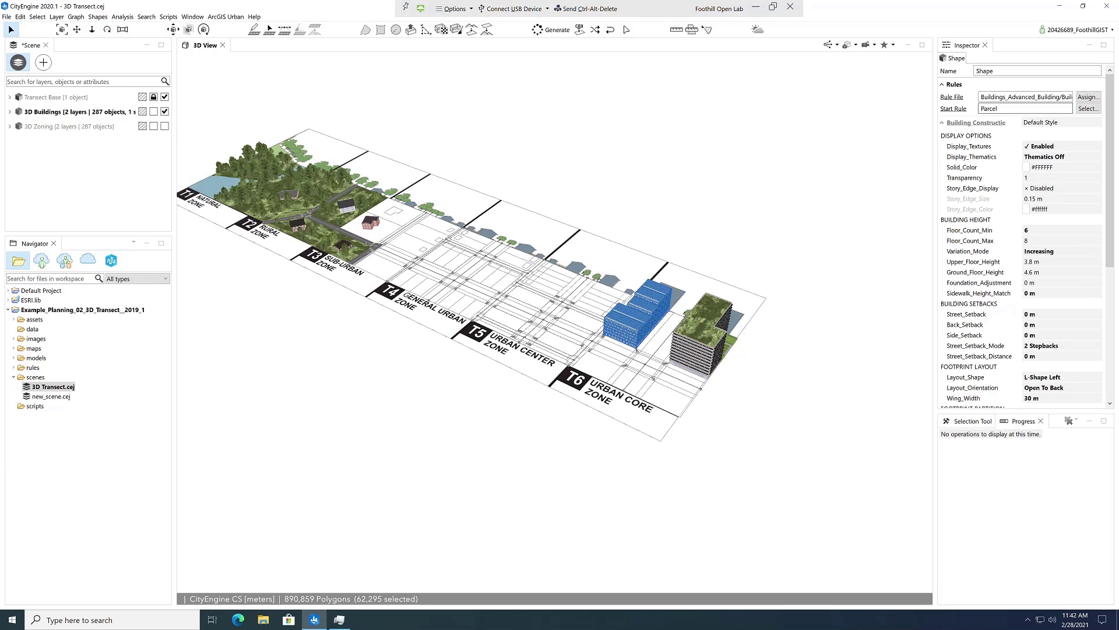
click(986, 45)
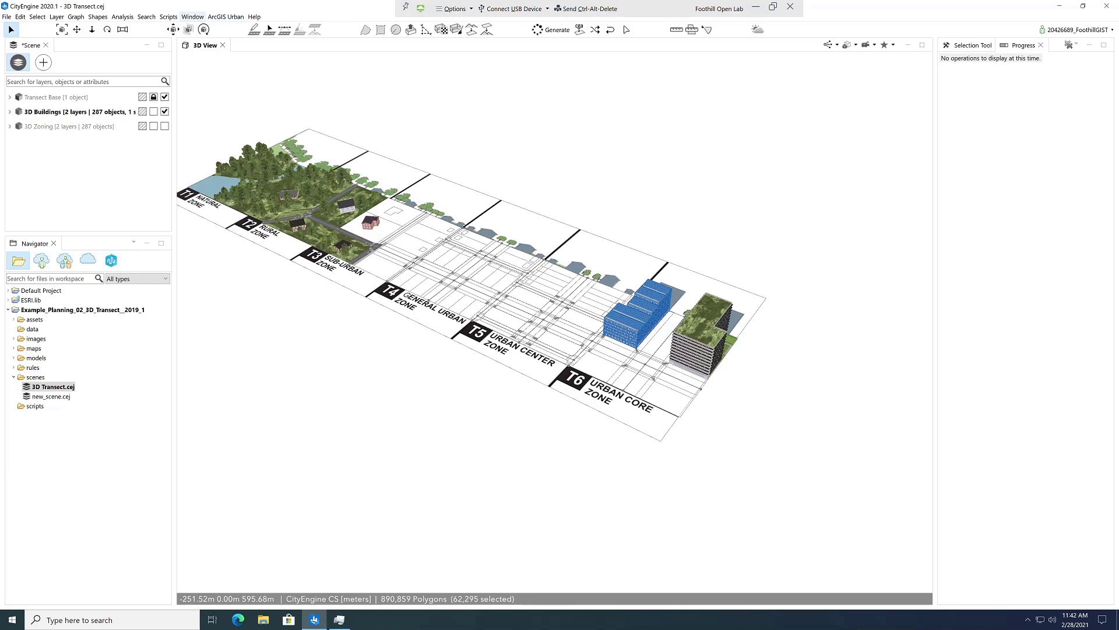
click(193, 16)
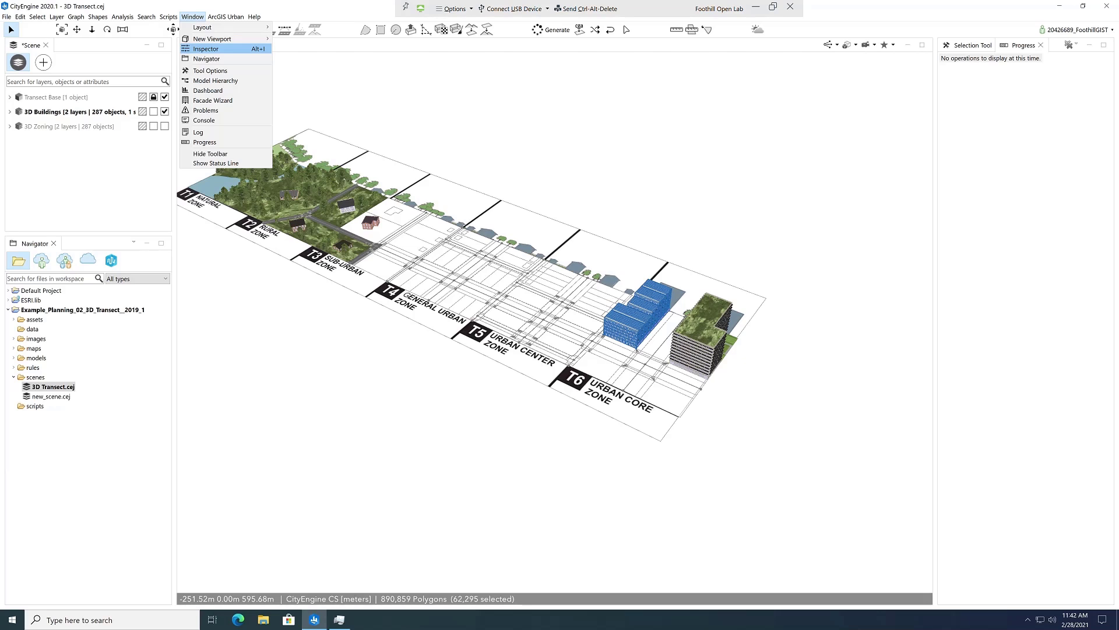
click(206, 49)
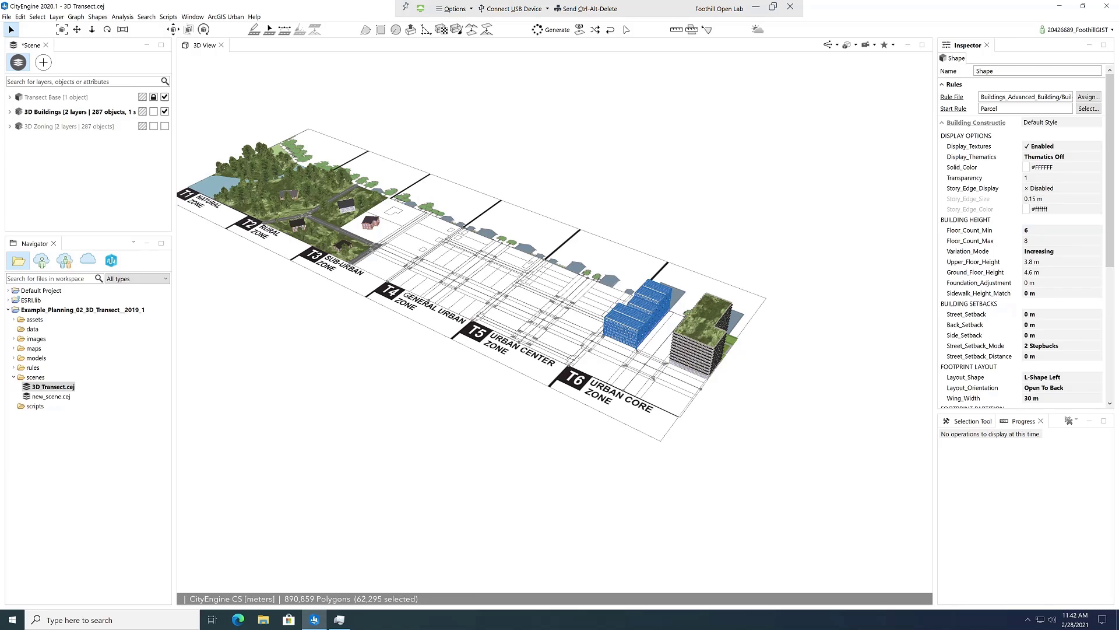
- Restore the workspace window arrangement to the Default Layout
click(193, 16)
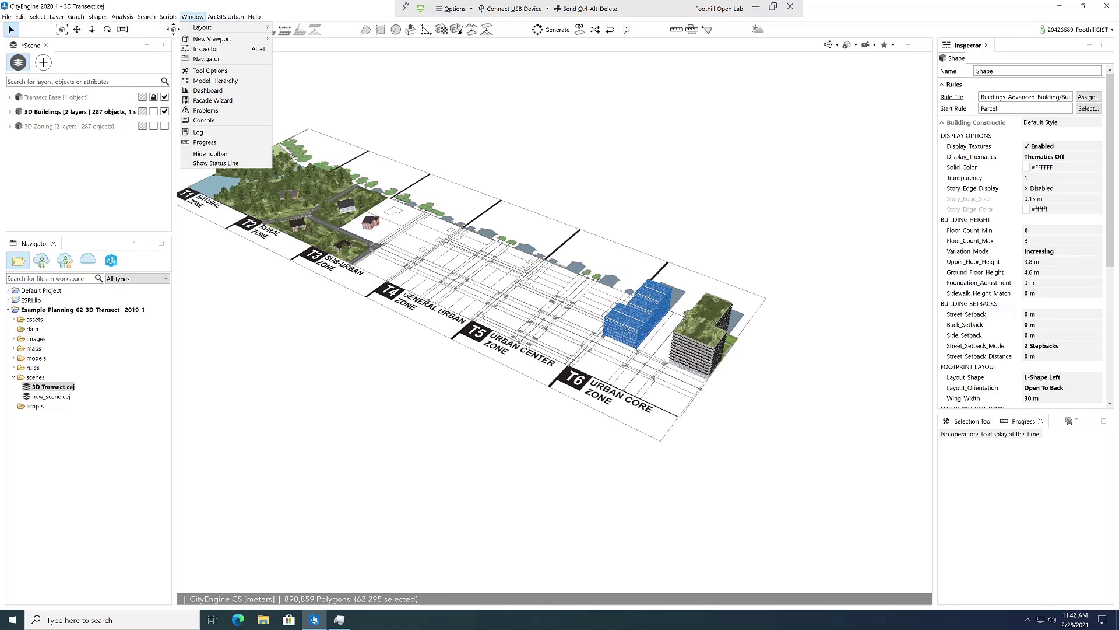
mouse_move(227, 28)
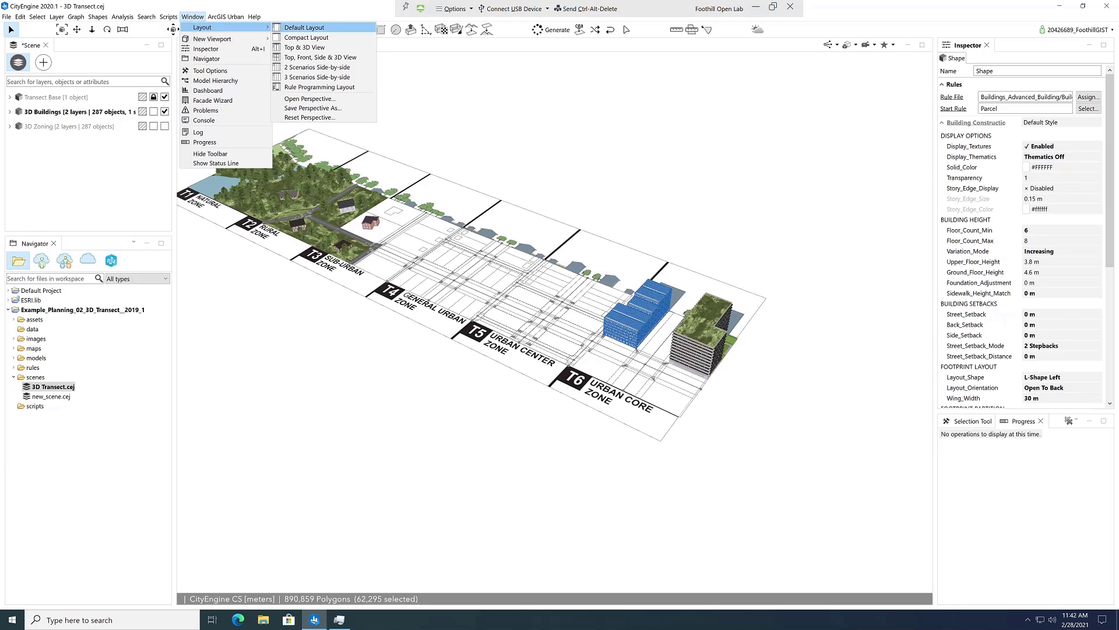
click(309, 27)
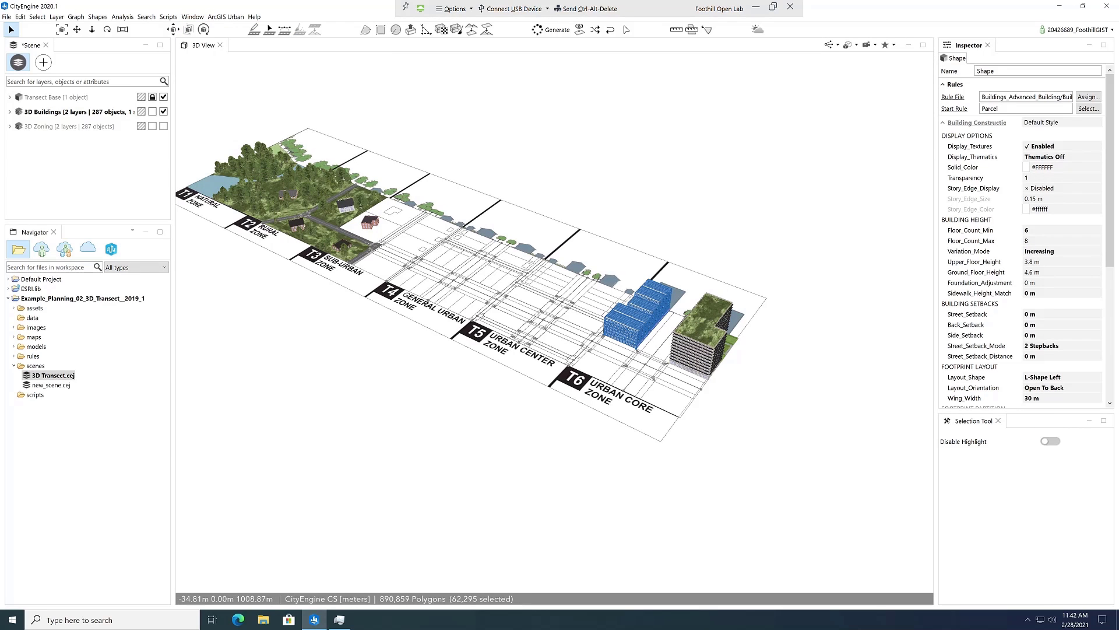